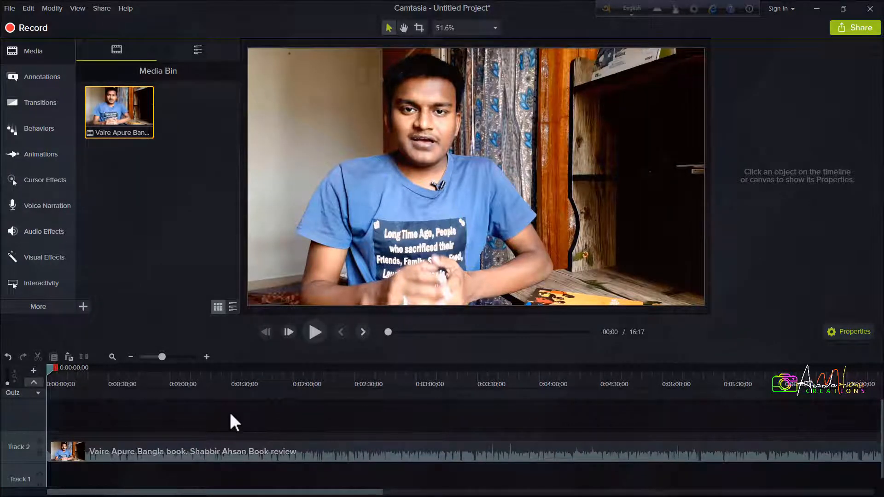
# Move the video clip along Track 2 so that it starts at about 53 seconds
pyautogui.click(226, 457)
pyautogui.moveTo(225, 457); pyautogui.dragTo(143, 451)
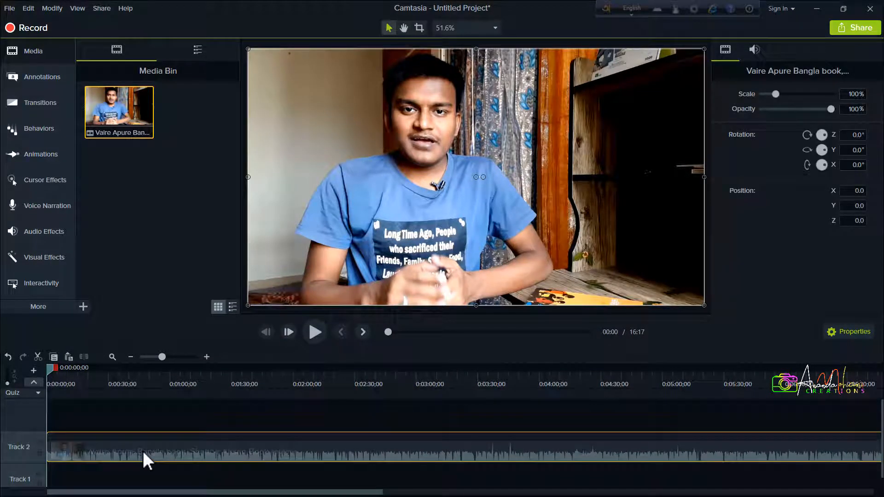
pyautogui.moveTo(103, 413); pyautogui.dragTo(246, 458)
pyautogui.click(96, 449)
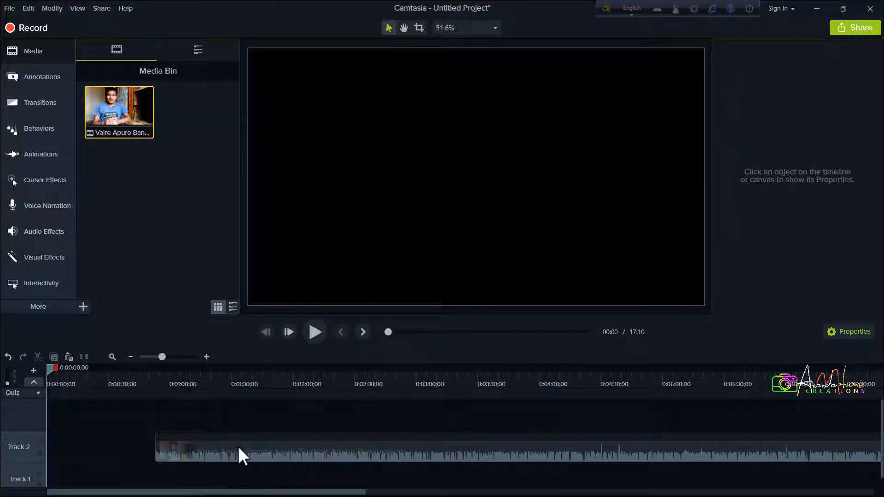
pyautogui.click(256, 450)
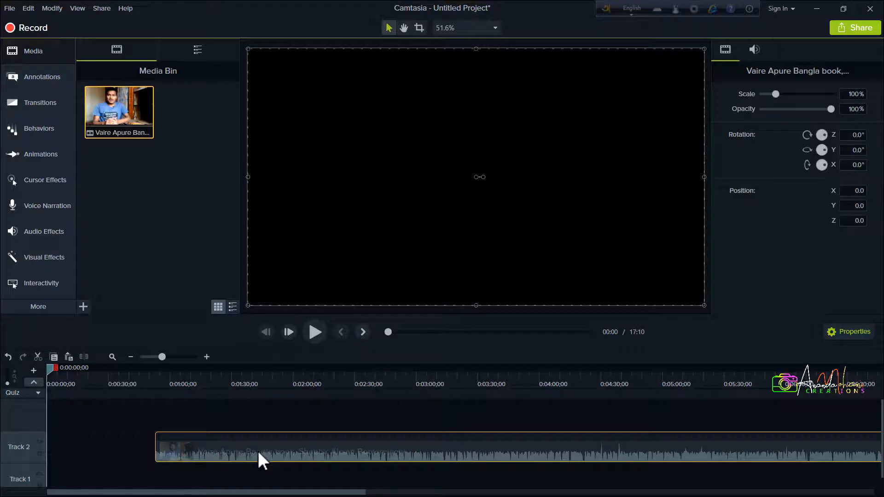
pyautogui.click(95, 447)
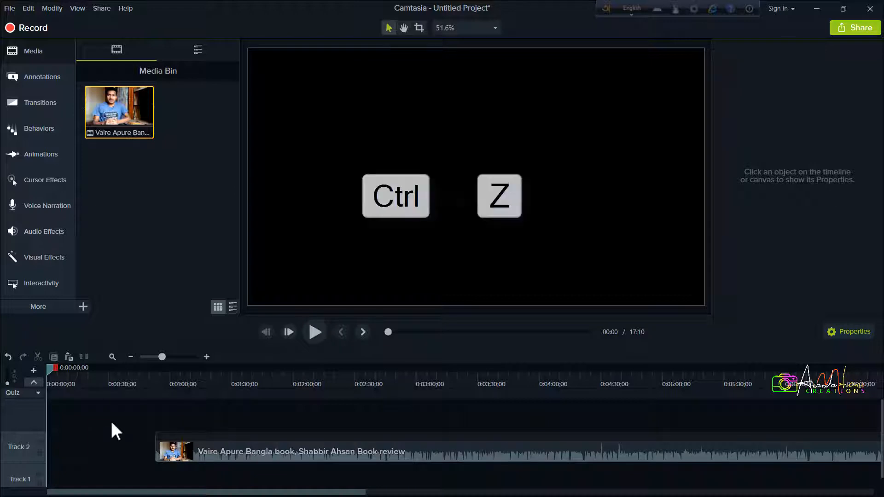
# Undo the video clip's move on Track 2
pyautogui.hotkey('ctrl', 'z')
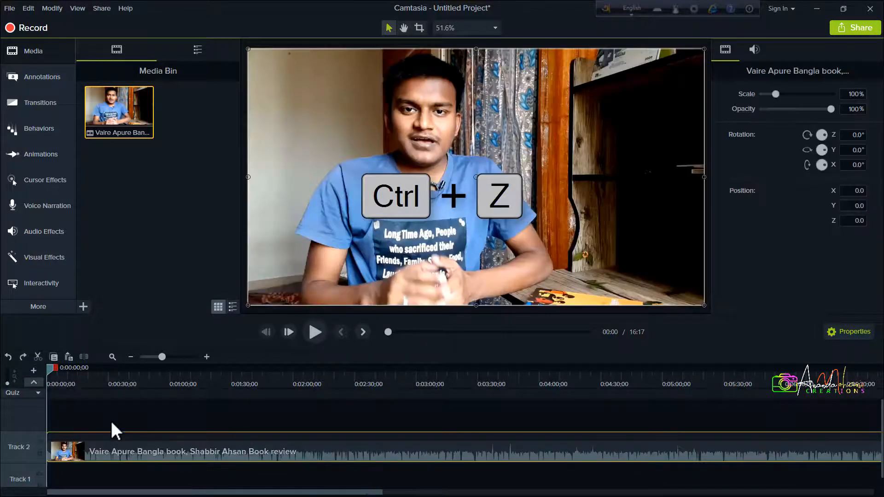
pyautogui.click(98, 471)
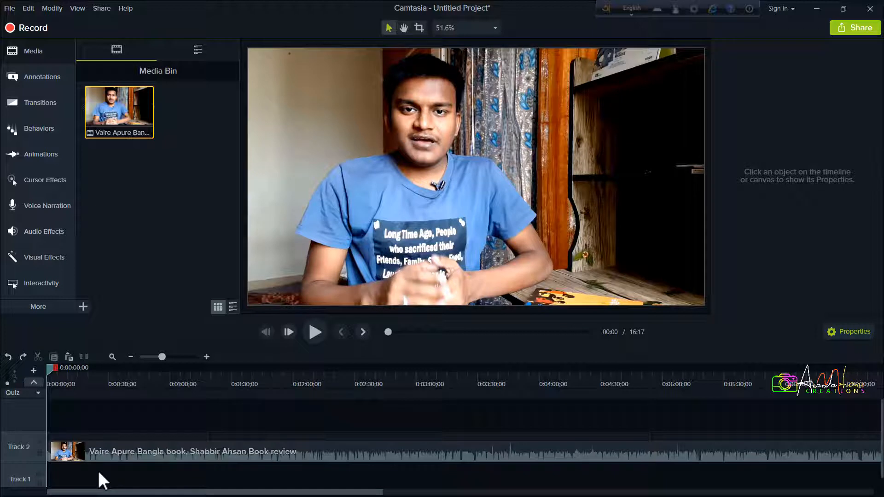
pyautogui.click(96, 458)
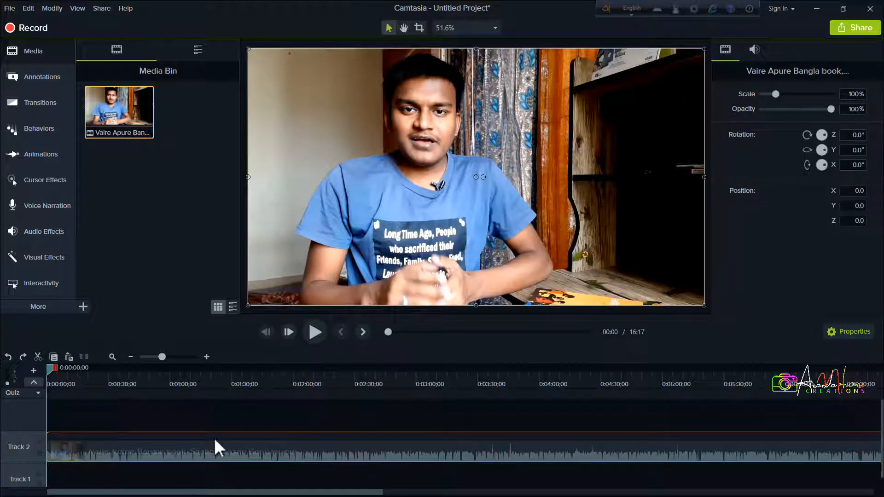
pyautogui.click(209, 418)
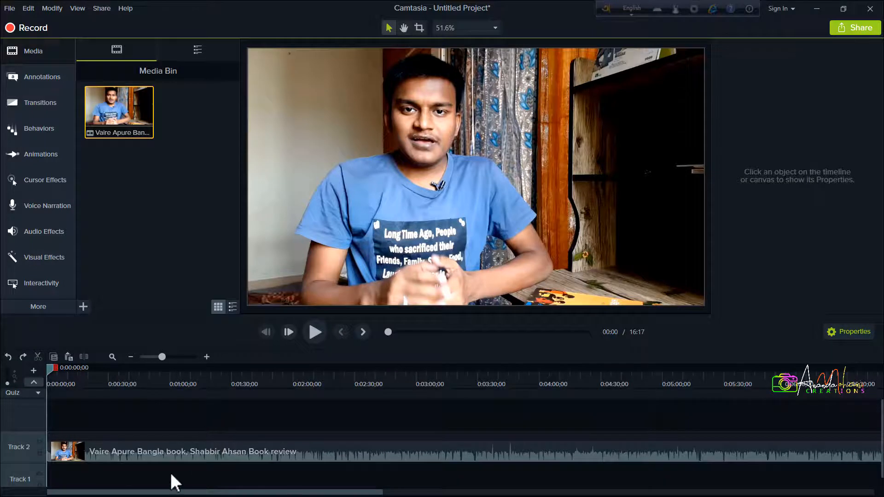
# Redo the video clip's move on Track 2 and undo it again
pyautogui.hotkey('ctrl', 'y')
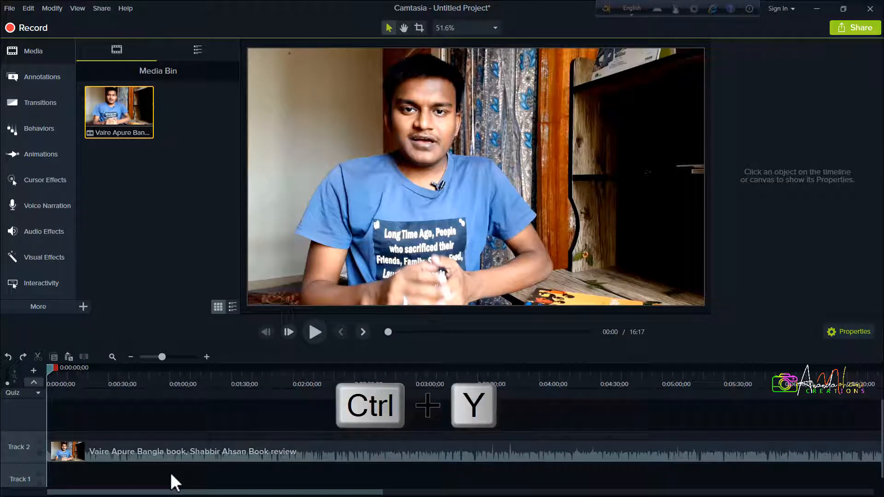
pyautogui.hotkey('ctrl', 'y')
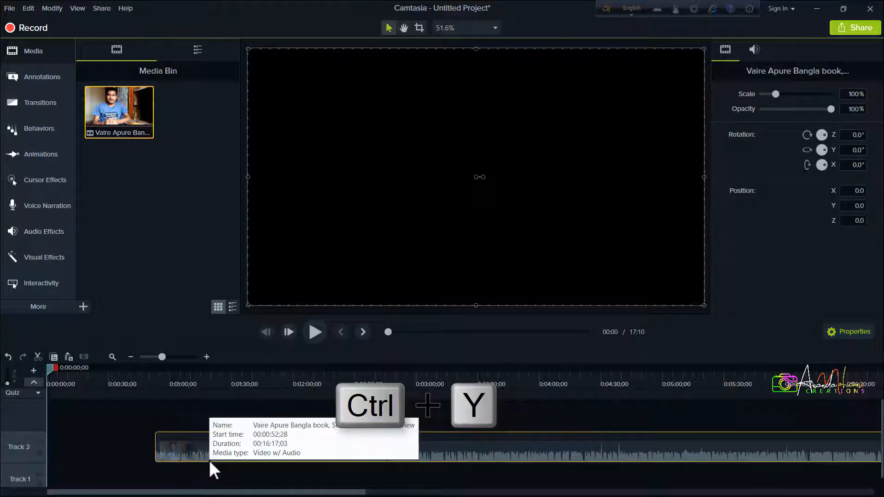
pyautogui.click(137, 438)
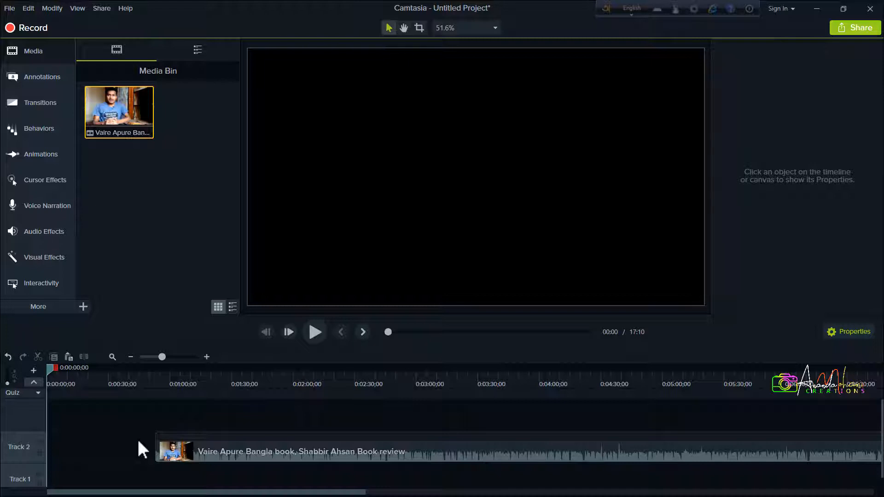
pyautogui.hotkey('ctrl', 'z')
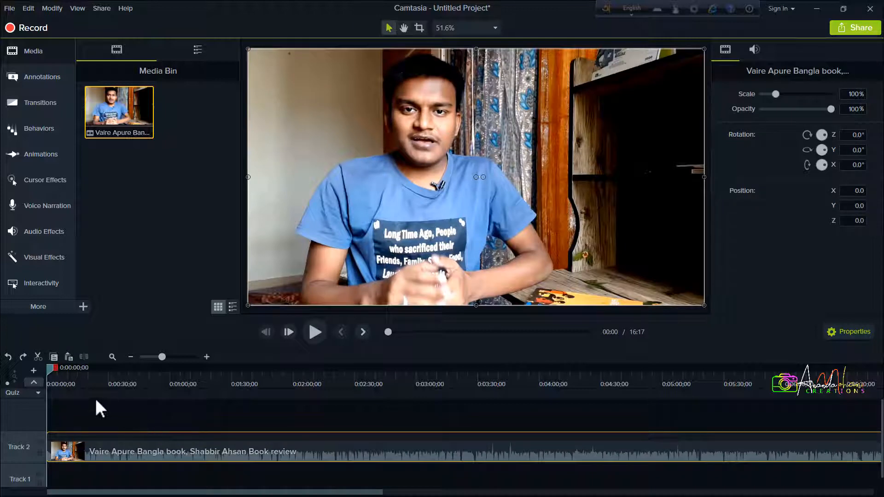
# Copy the Track 2 video clip and paste a duplicate onto a new track above, with the playhead at 0:00:15;28
pyautogui.moveTo(50, 369); pyautogui.dragTo(79, 376)
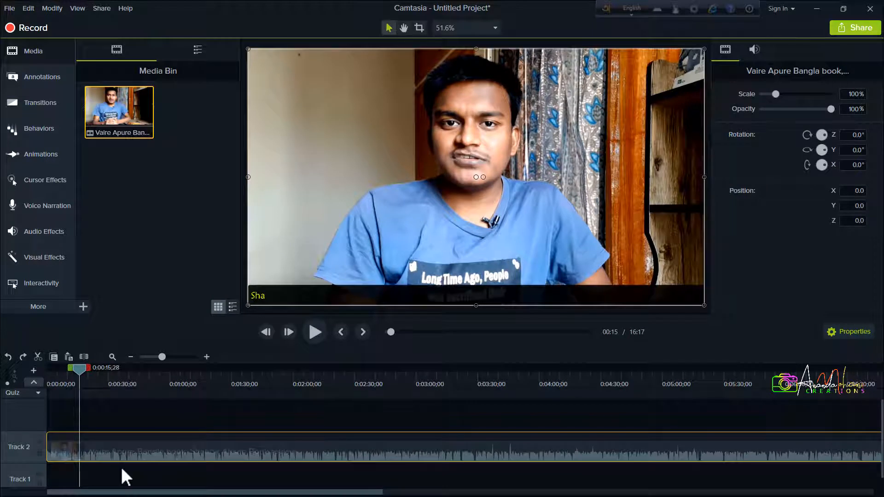
pyautogui.click(120, 465)
pyautogui.click(125, 451)
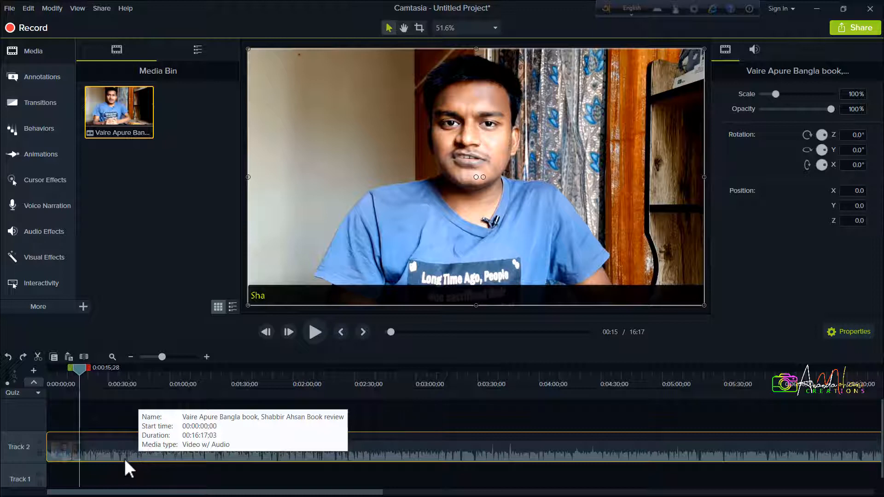
pyautogui.click(120, 468)
pyautogui.click(126, 457)
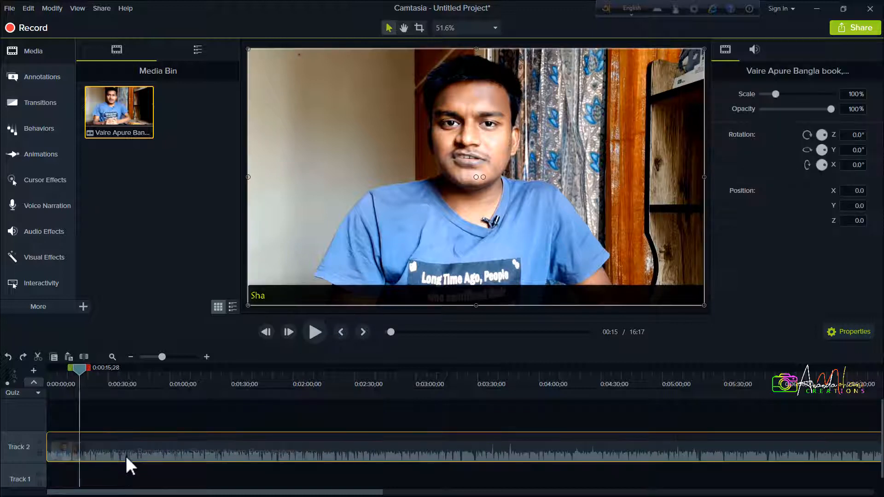
pyautogui.click(125, 416)
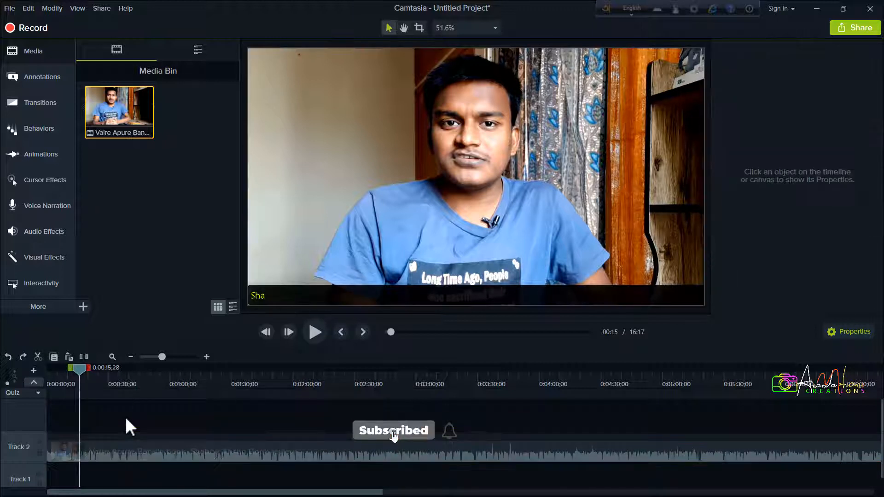
pyautogui.click(128, 459)
pyautogui.hotkey('ctrl', 'c')
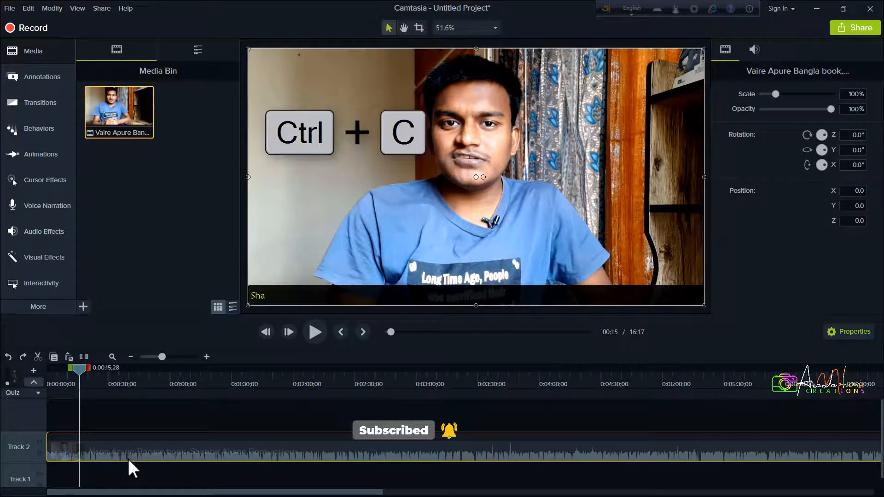
pyautogui.click(116, 420)
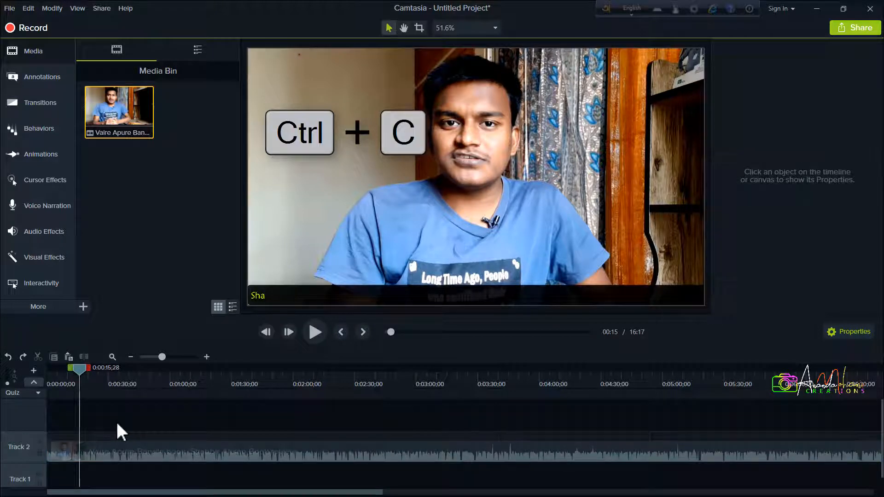
pyautogui.hotkey('ctrl', 'v')
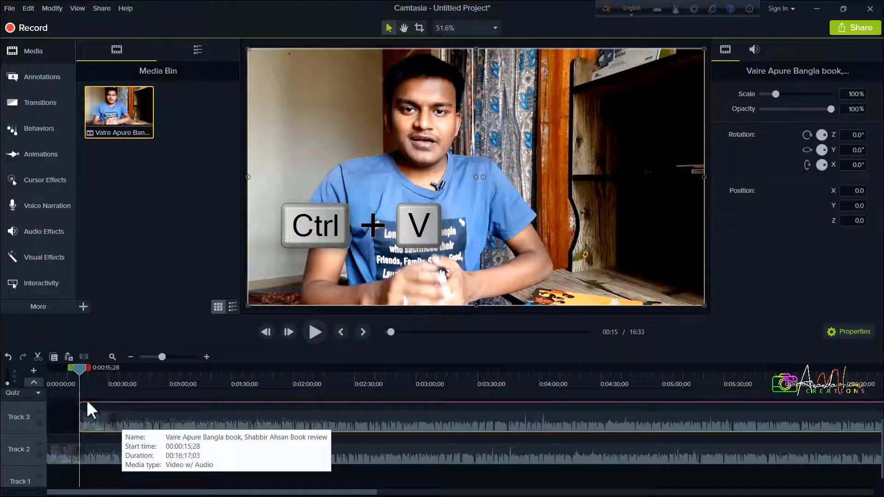
# Move the playhead to 0:00:47;10 and cut the duplicate video clip from Track 3
pyautogui.moveTo(79, 371); pyautogui.dragTo(145, 387)
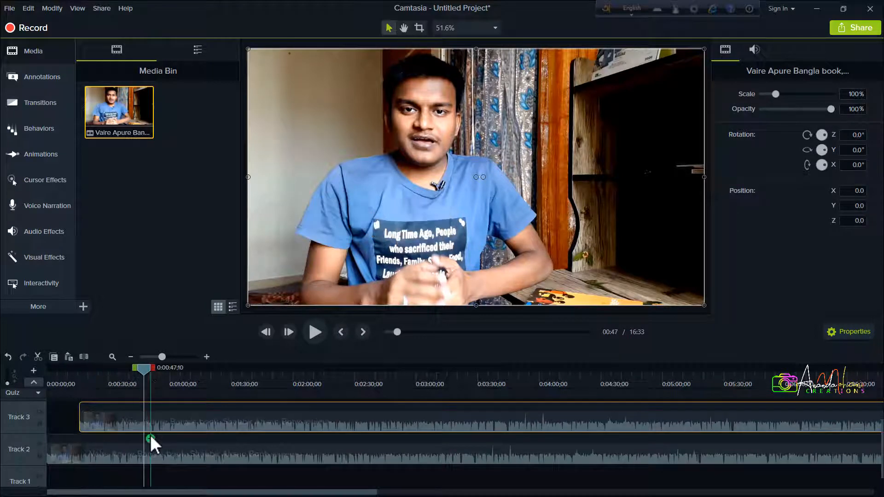
pyautogui.scroll(1, 150, 434)
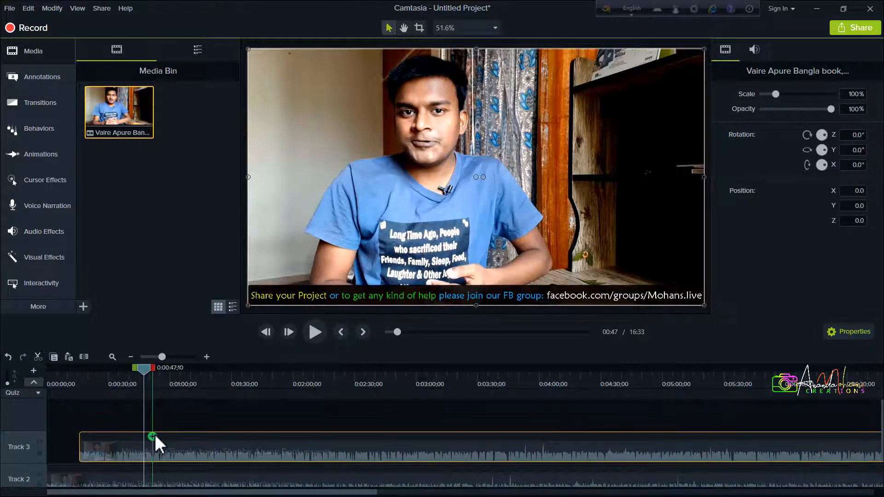
pyautogui.click(187, 411)
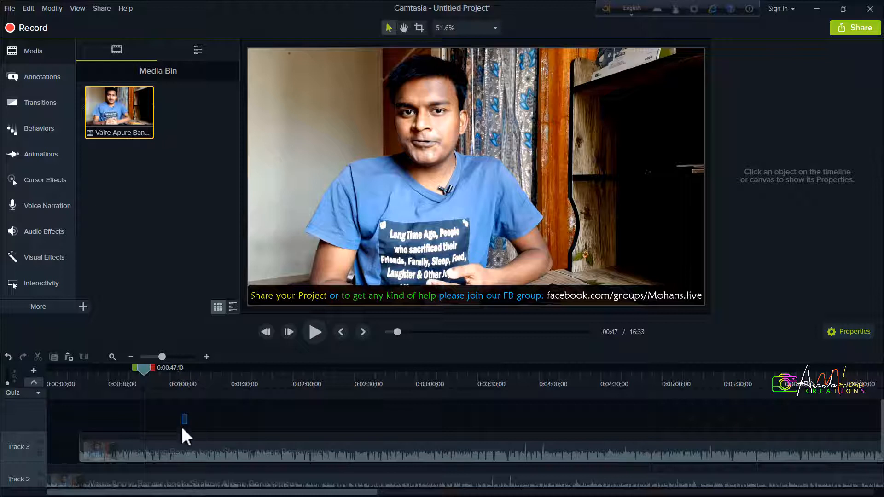
pyautogui.click(178, 441)
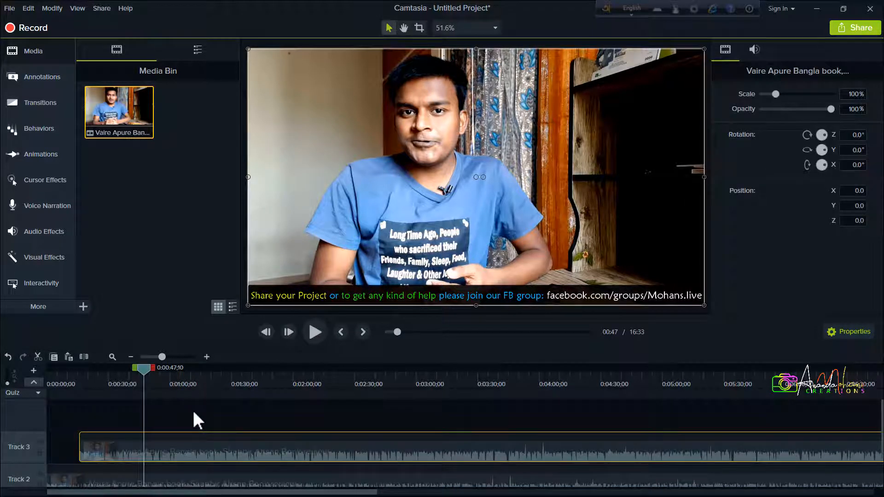
pyautogui.hotkey('ctrl', 'x')
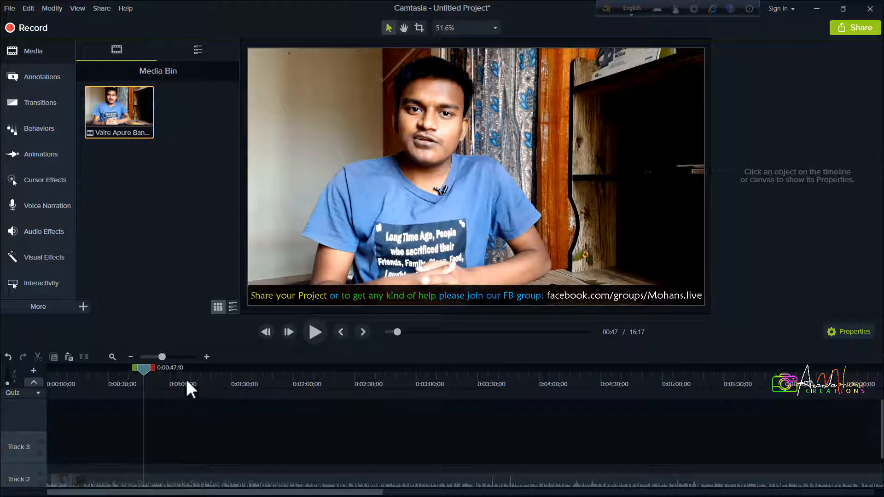
# Create a new project without saving the current one and paste the cut video clip onto its timeline
pyautogui.click(13, 11)
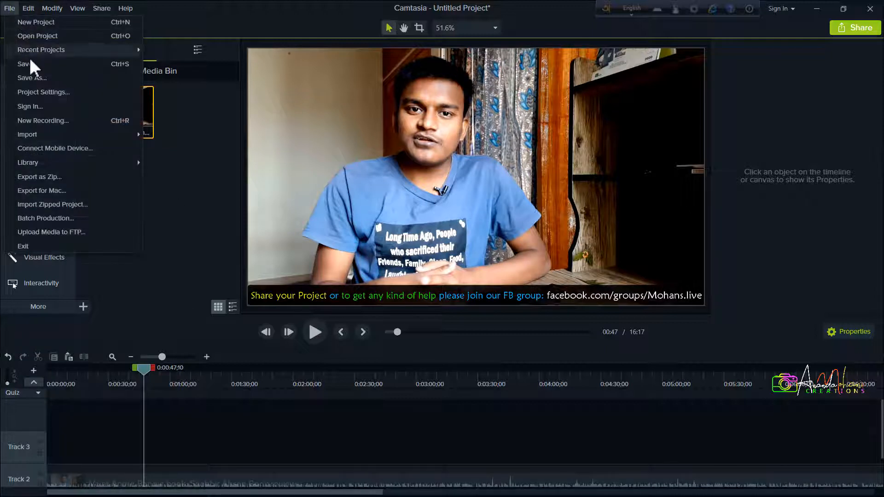
pyautogui.click(54, 24)
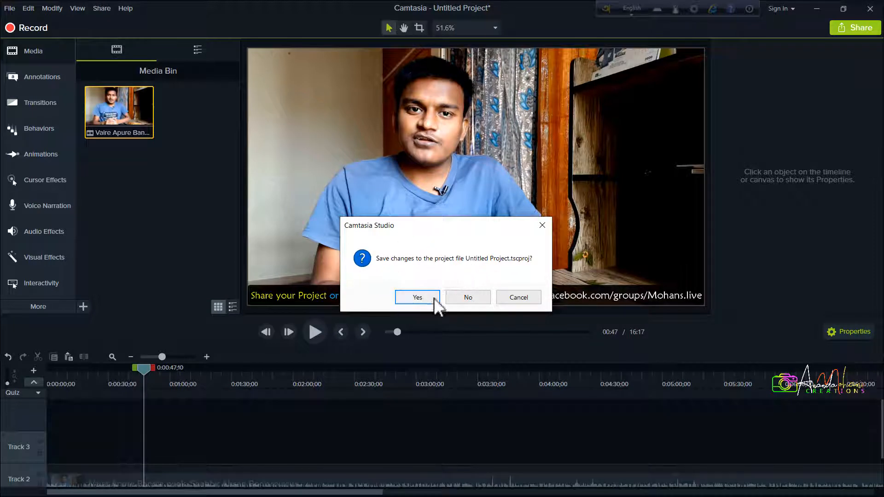
pyautogui.click(467, 297)
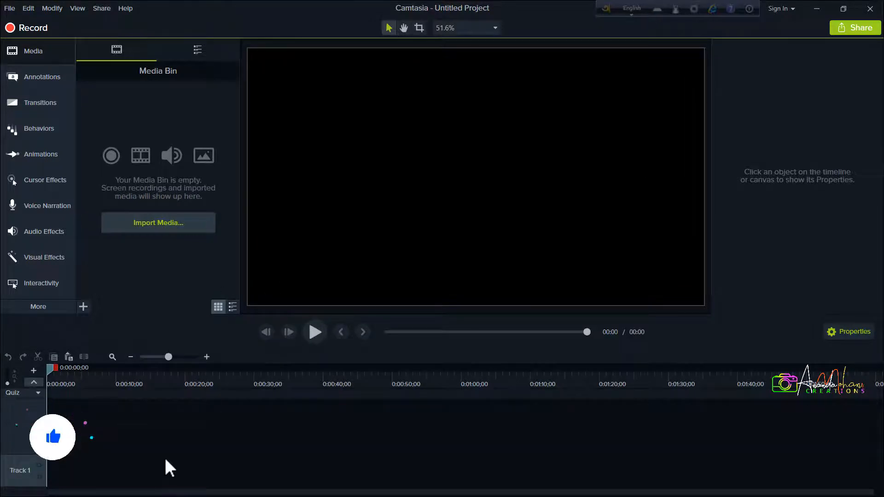
pyautogui.hotkey('ctrl', 'v')
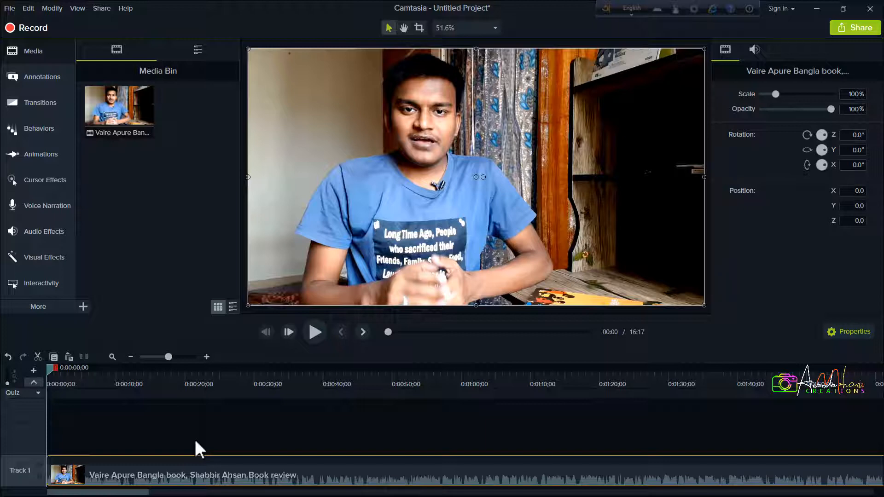
pyautogui.moveTo(194, 433); pyautogui.dragTo(174, 468)
pyautogui.rightClick(174, 468)
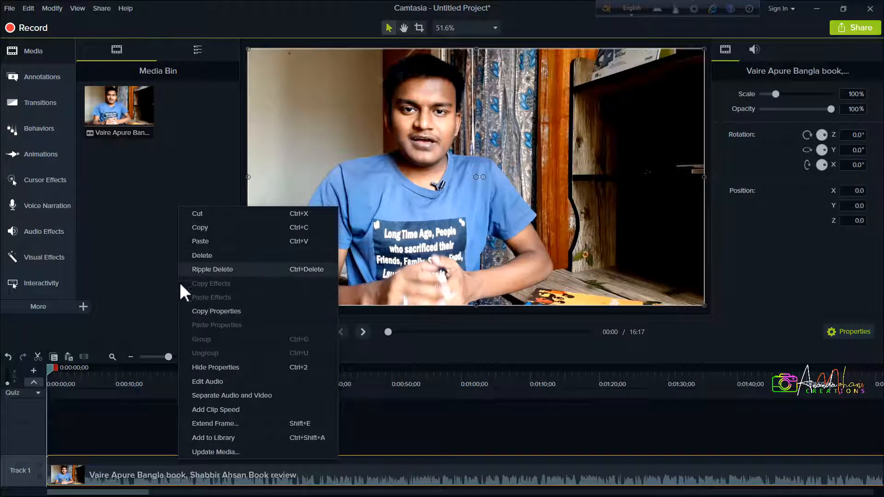
pyautogui.click(137, 431)
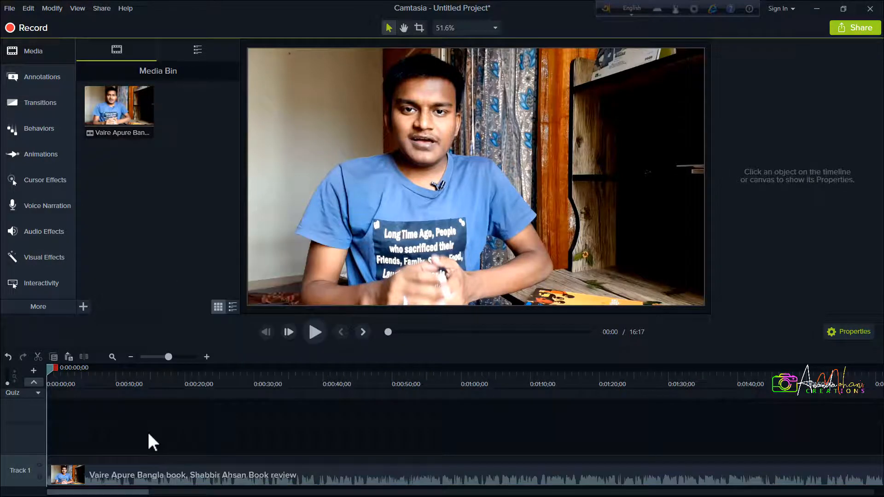
# Delete the video clip from Track 1 and undo the deletion
pyautogui.click(150, 470)
pyautogui.press('Delete')
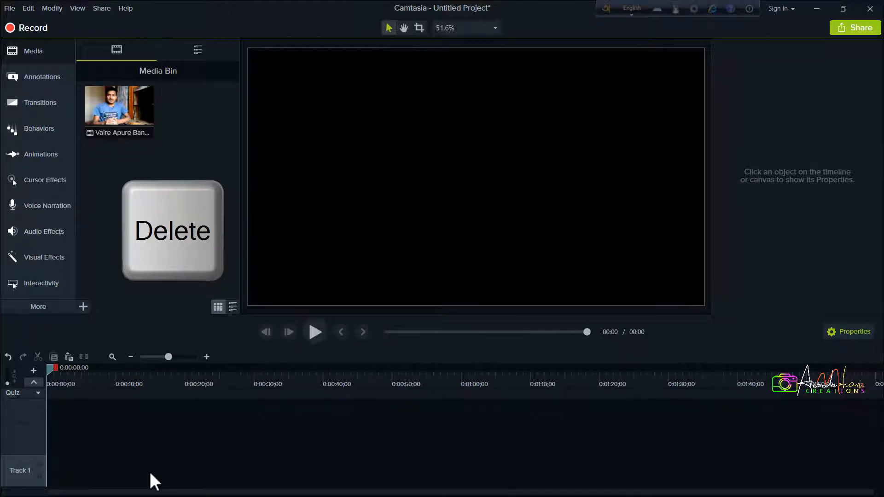
pyautogui.hotkey('ctrl', 'z')
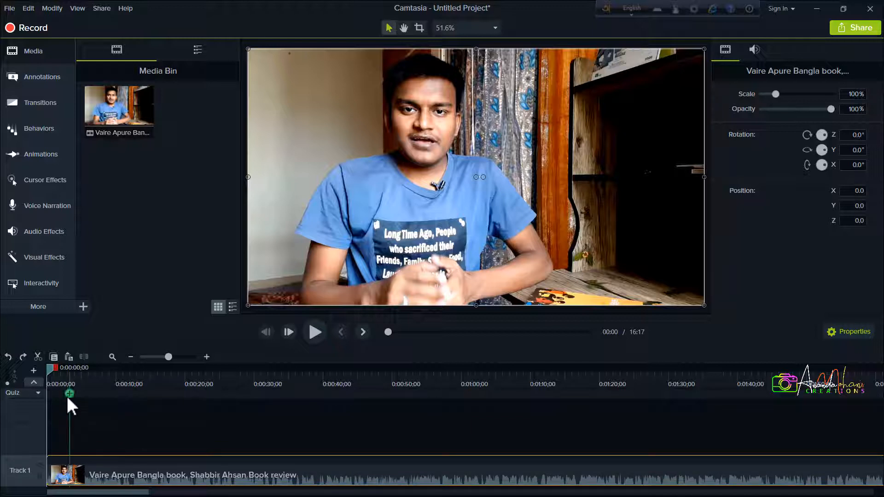
# Split the Track 1 video clip at 0:00:13;10
pyautogui.click(49, 371)
pyautogui.click(139, 377)
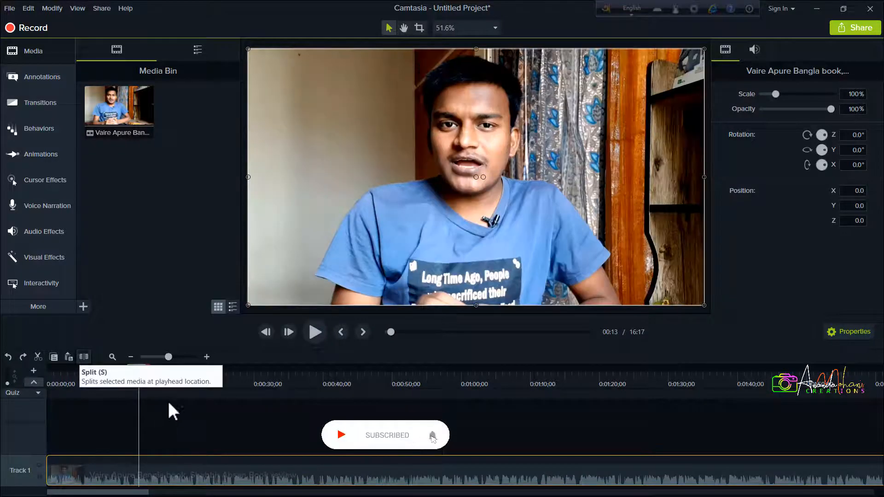
pyautogui.press('s')
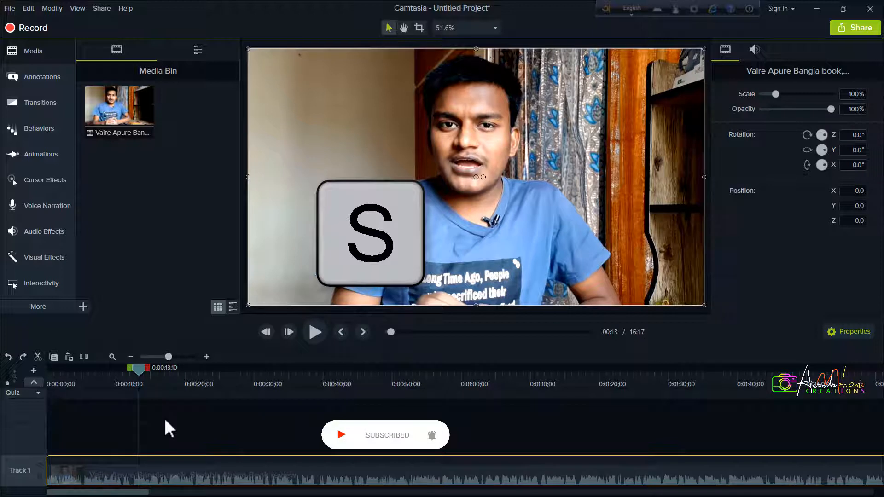
pyautogui.click(163, 416)
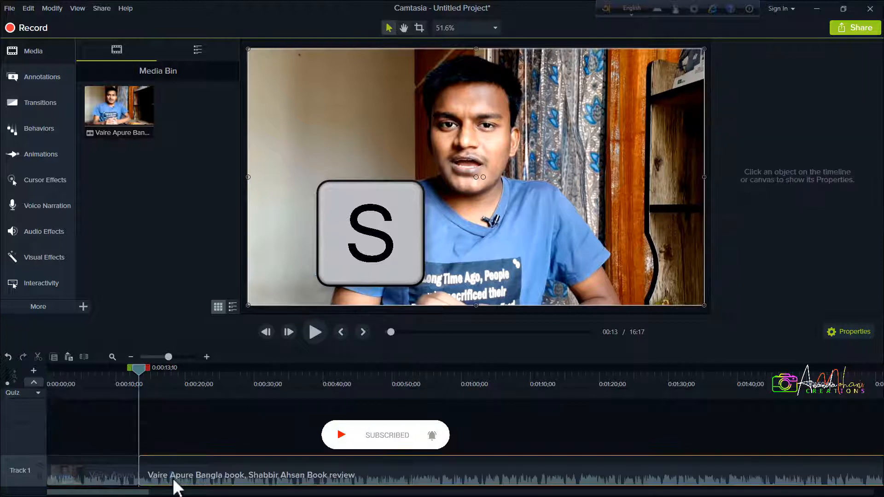
# Move the playhead to 0:00:18;20 and split the last Track 1 segment there
pyautogui.moveTo(138, 368); pyautogui.dragTo(173, 380)
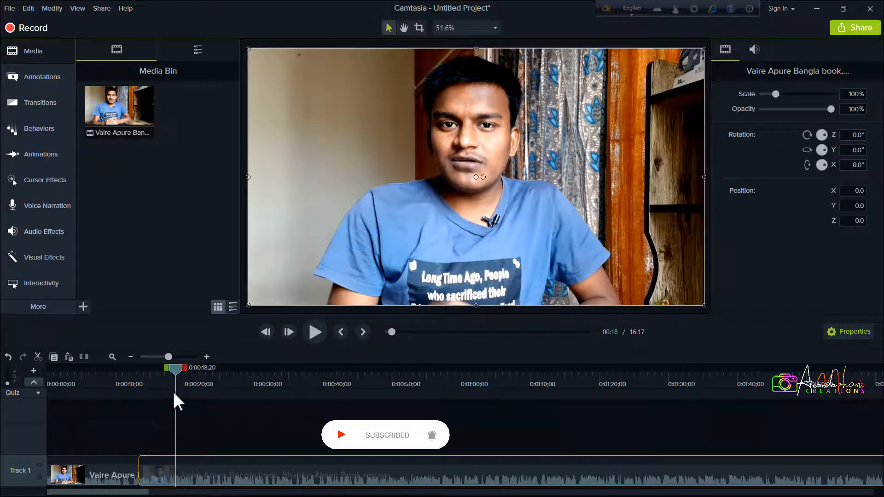
# Delete the short middle segment from Track 1 and undo the deletion
pyautogui.click(167, 417)
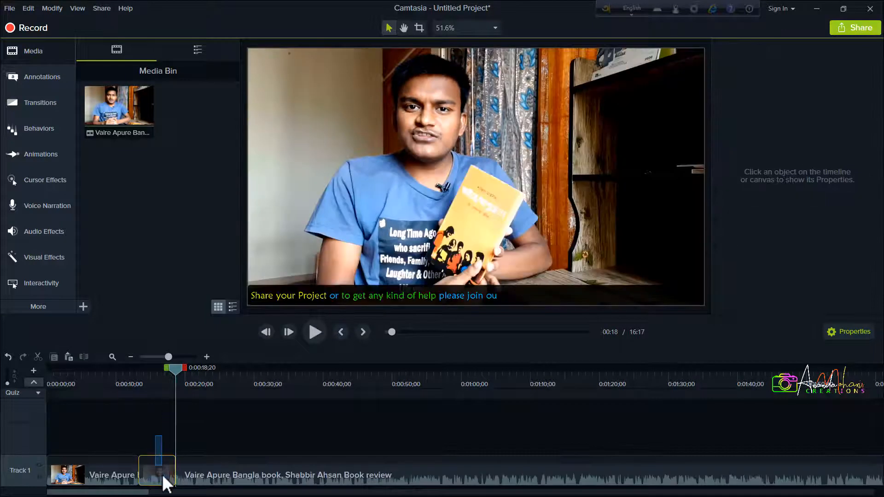
pyautogui.click(158, 471)
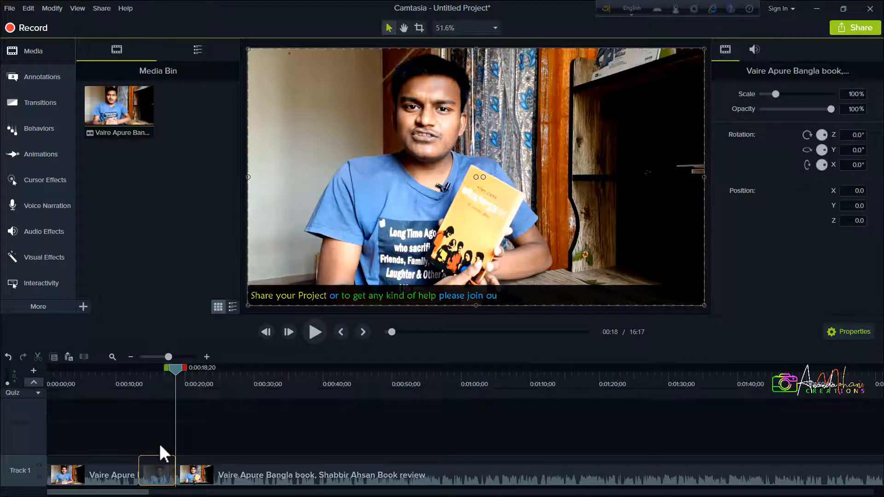
pyautogui.press('Delete')
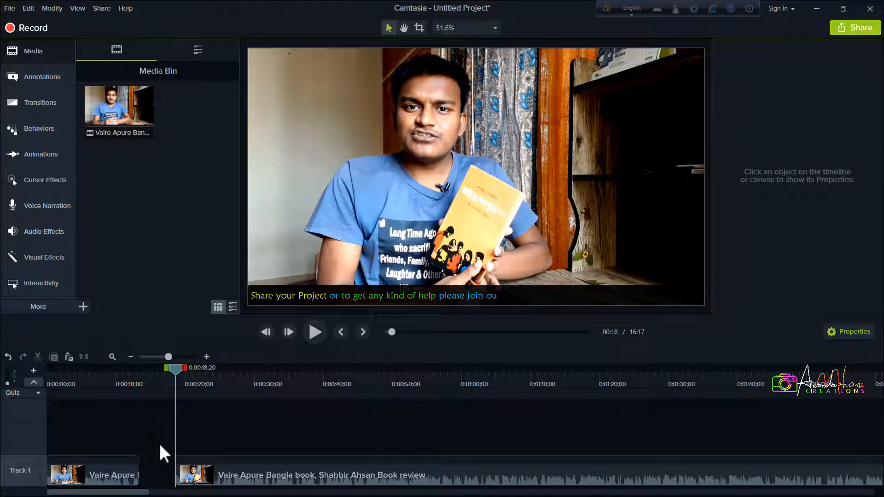
pyautogui.hotkey('ctrl', 'z')
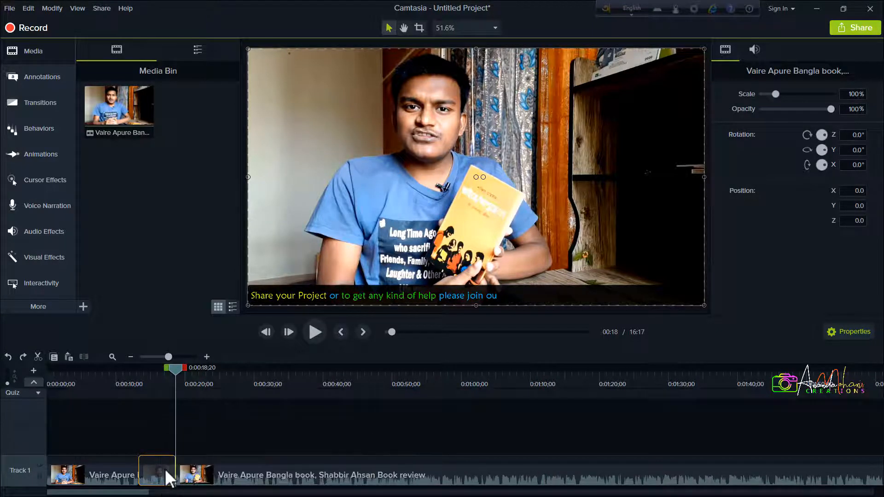
# Try moving the middle segment to Track 2 and shifting the last Track 1 segment, and return both to their original places
pyautogui.moveTo(165, 468); pyautogui.dragTo(163, 426)
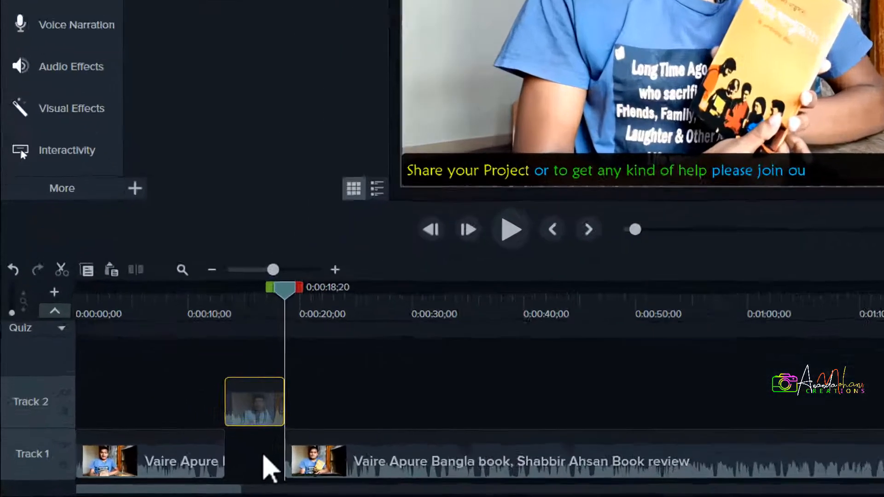
pyautogui.moveTo(161, 470); pyautogui.dragTo(191, 476)
pyautogui.moveTo(403, 454); pyautogui.dragTo(404, 454)
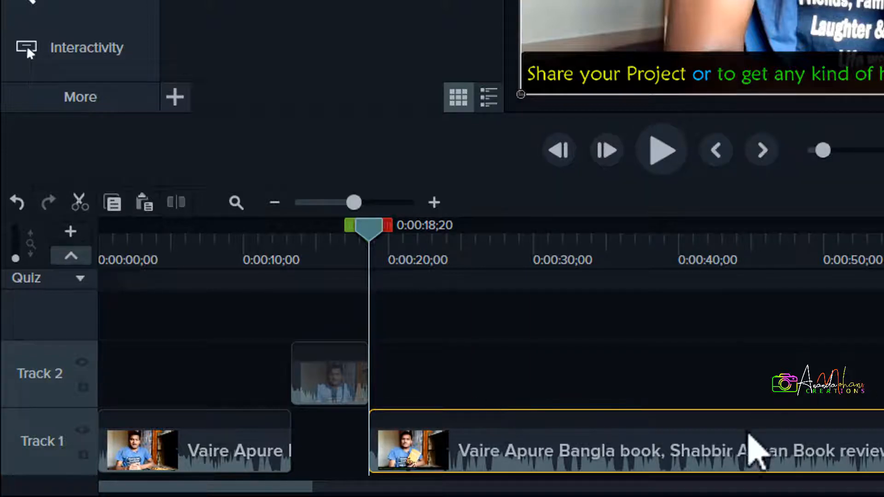
pyautogui.moveTo(748, 435)
pyautogui.mouseDown()
pyautogui.moveTo(740, 450)
pyautogui.moveTo(546, 450)
pyautogui.moveTo(635, 443)
pyautogui.moveTo(759, 452)
pyautogui.mouseUp()
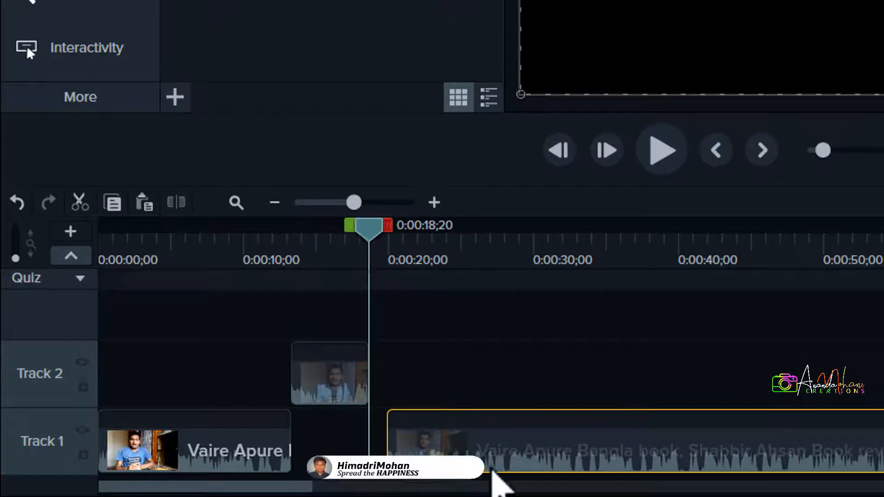
pyautogui.moveTo(475, 446); pyautogui.dragTo(457, 447)
pyautogui.click(315, 424)
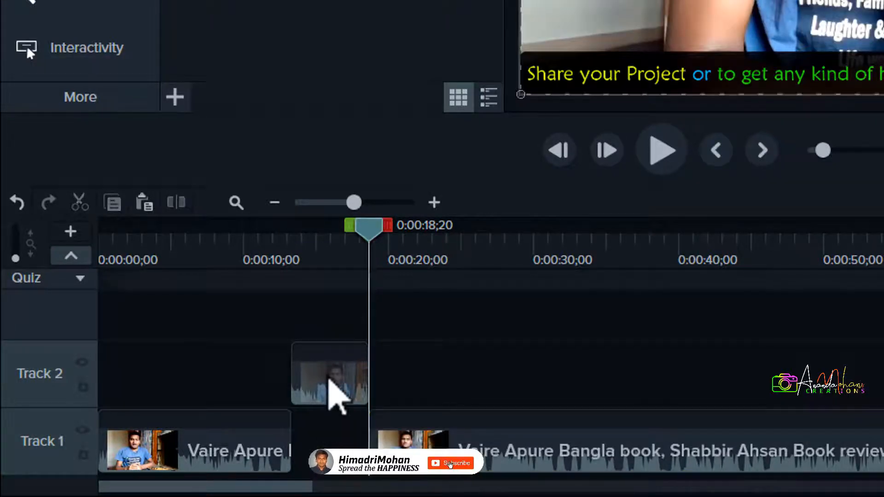
pyautogui.moveTo(328, 379); pyautogui.dragTo(327, 434)
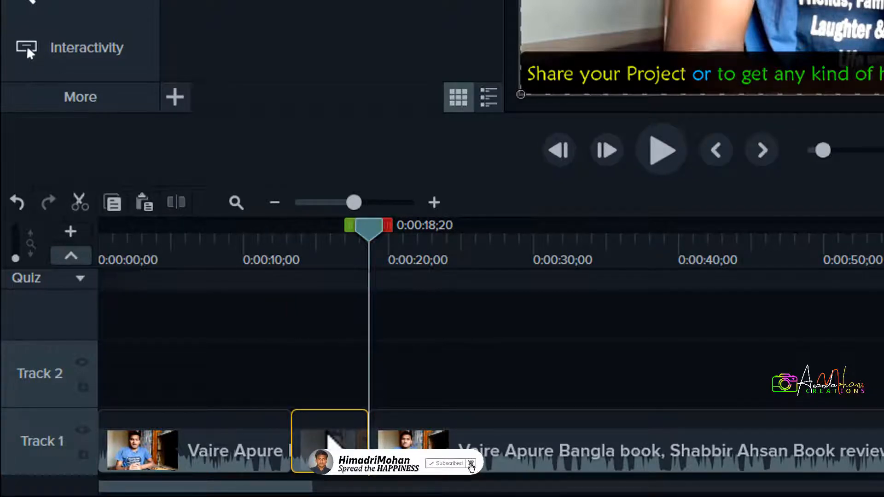
# Delete the middle Track 1 segment again, leaving a gap, and undo that deletion
pyautogui.press('Delete')
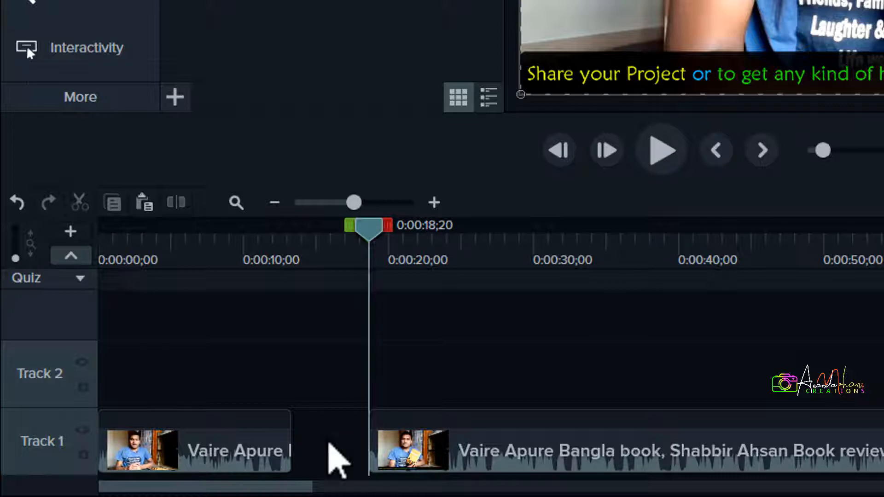
pyautogui.hotkey('ctrl', 'z')
# Ripple delete the middle Track 1 segment to close the gap and undo the ripple delete
pyautogui.click(326, 368)
pyautogui.click(323, 435)
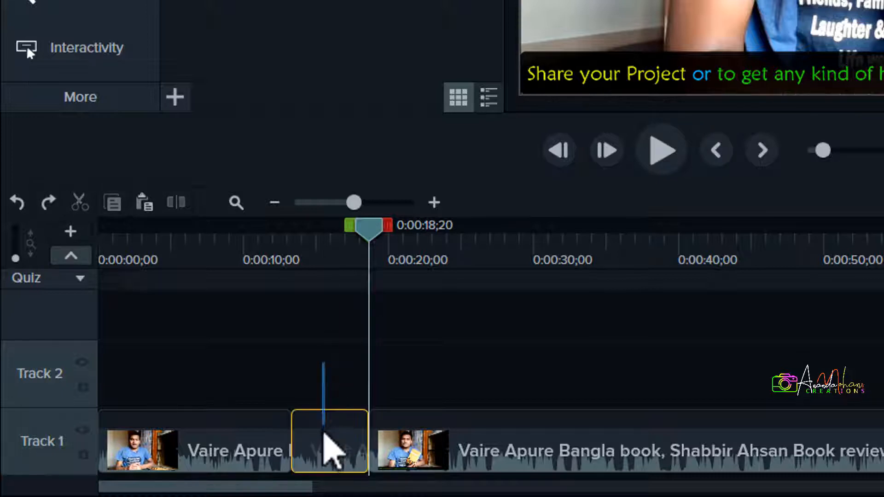
pyautogui.hotkey('ctrl', 'BackSpace')
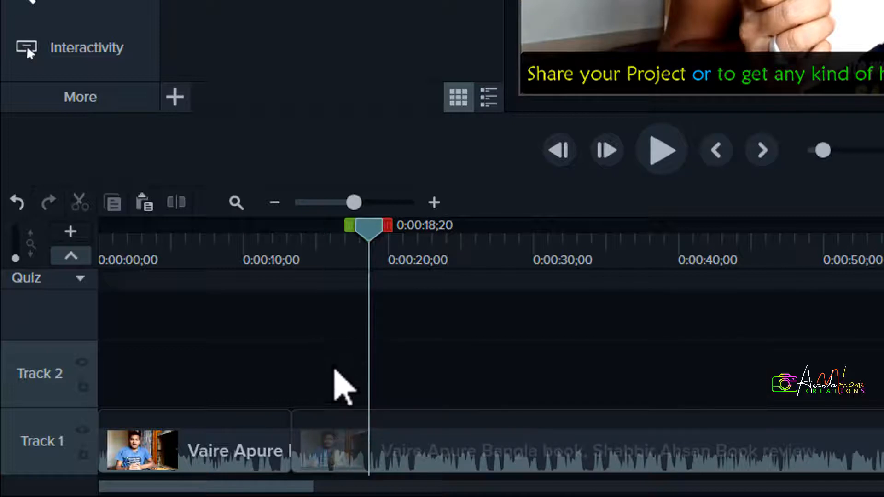
pyautogui.hotkey('ctrl', 'z')
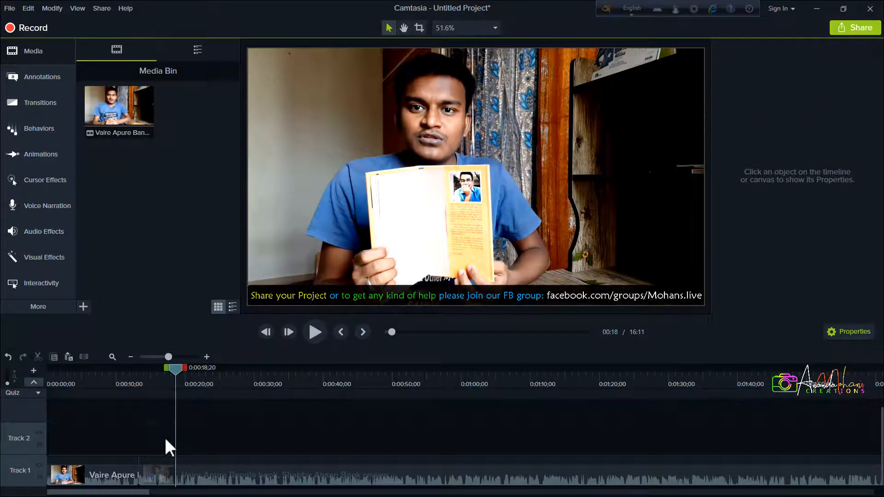
pyautogui.click(166, 474)
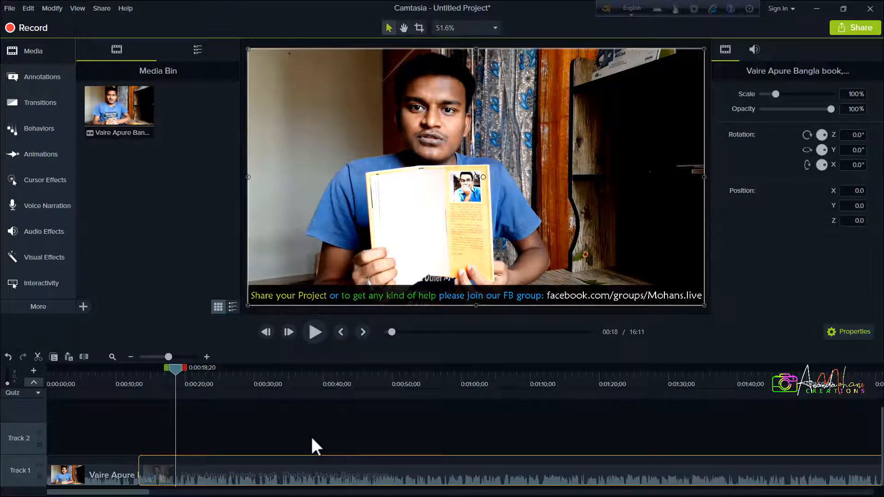
pyautogui.press('s')
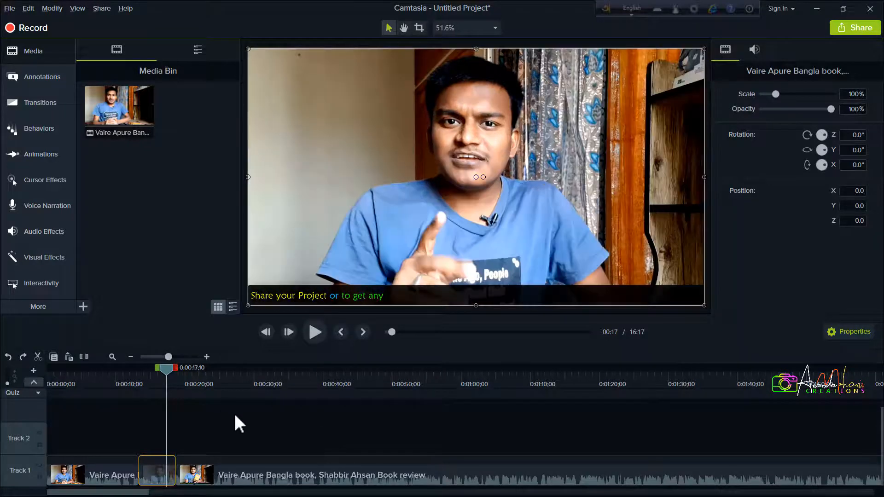
pyautogui.click(248, 417)
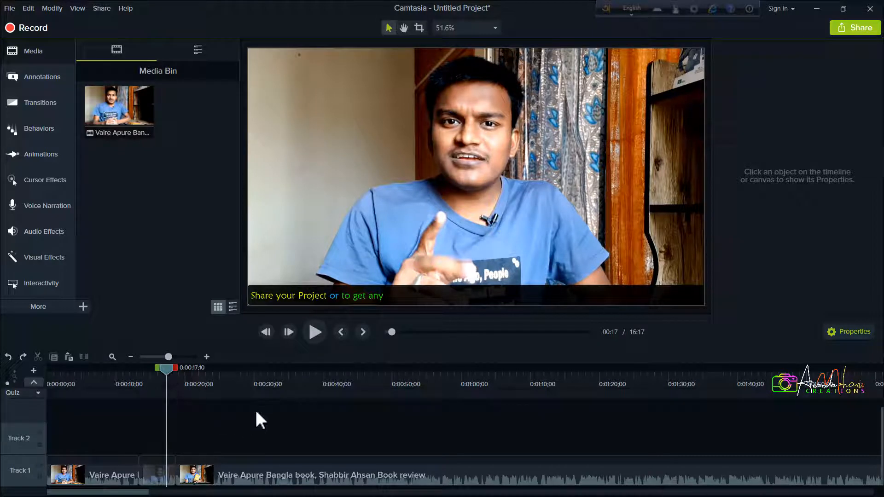
# Add the Media Bin video to Track 2 near the playhead and group it with the last Track 1 segment
pyautogui.moveTo(118, 108); pyautogui.dragTo(164, 441)
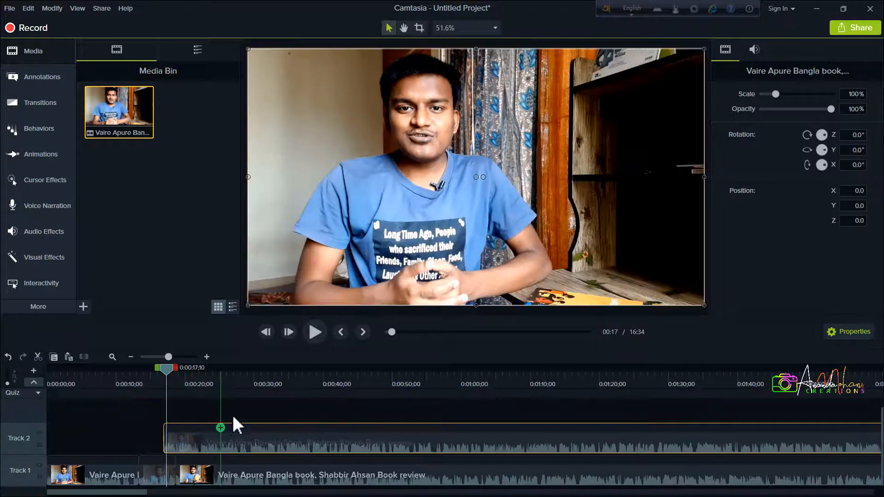
pyautogui.moveTo(251, 404); pyautogui.dragTo(247, 480)
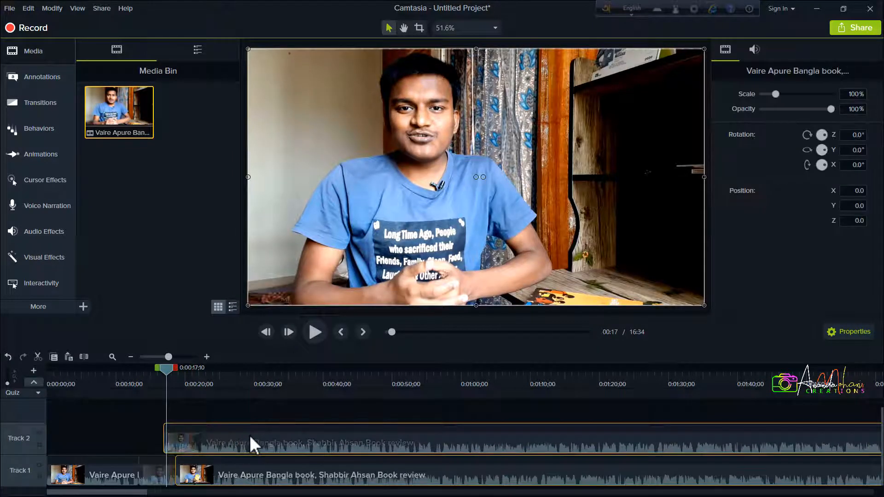
pyautogui.hotkey('ctrl', 'g')
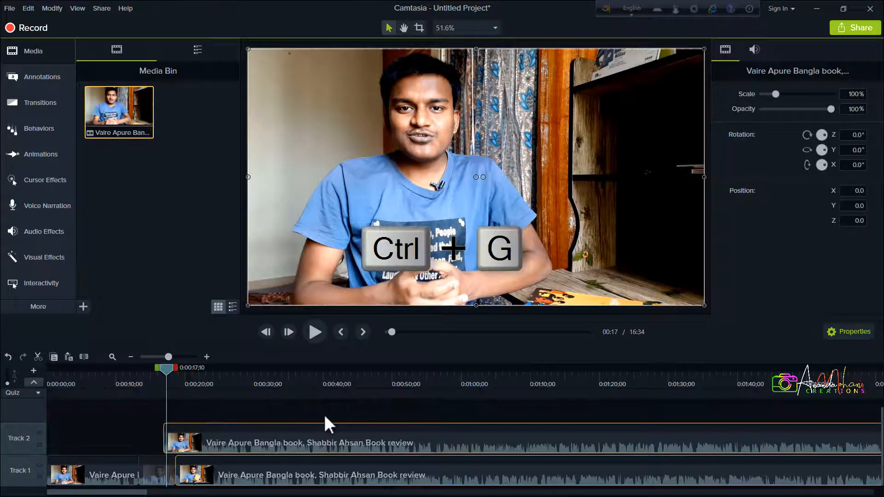
pyautogui.hotkey('ctrl', 'g')
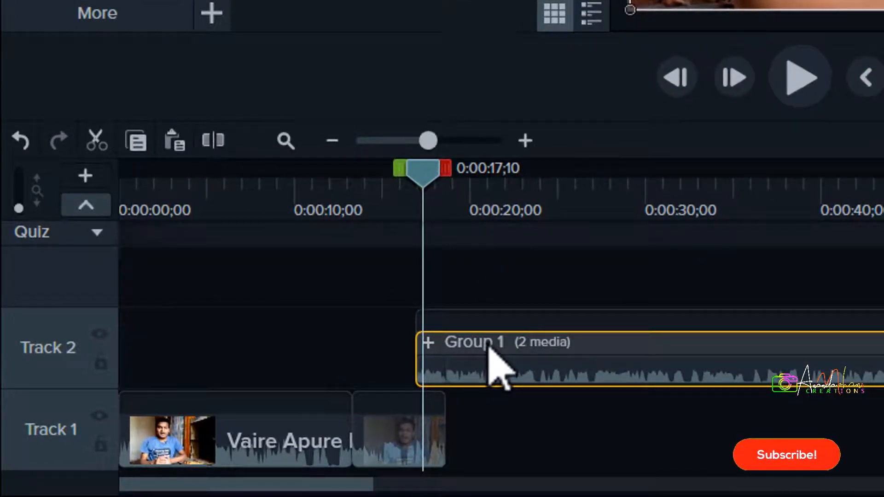
# Rename the new group on Track 2 as "p 1"
pyautogui.doubleClick(489, 349)
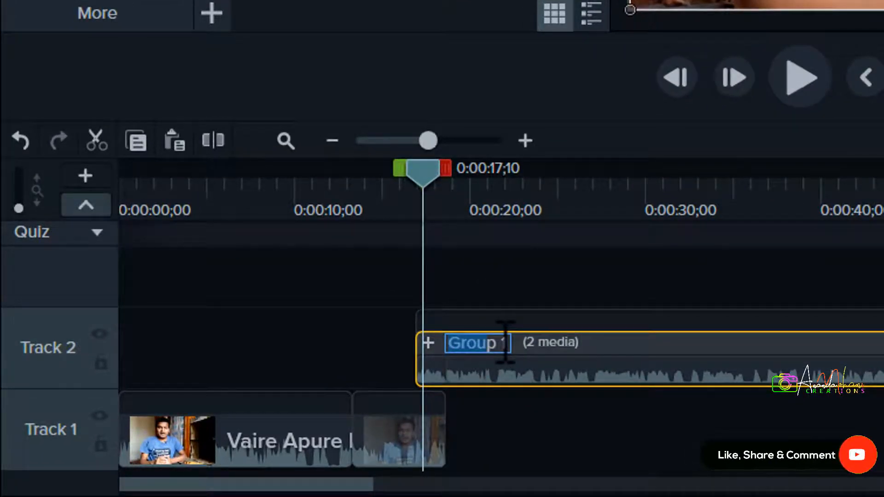
pyautogui.press('Return')
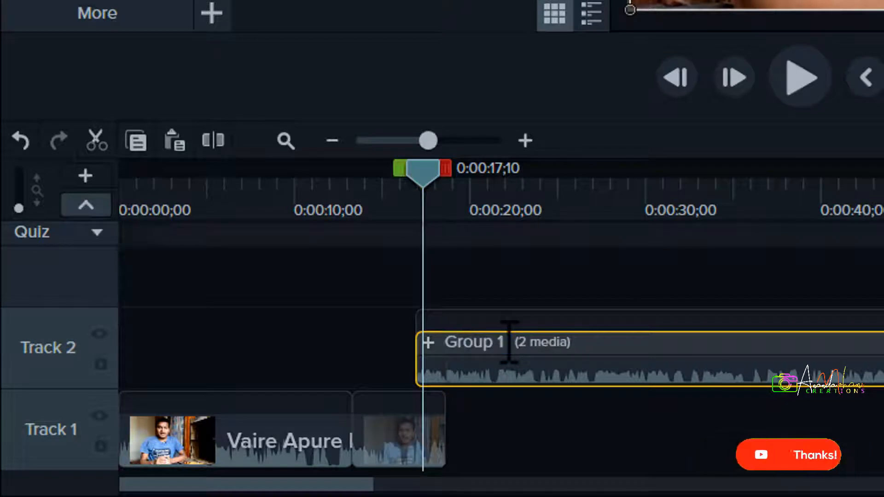
pyautogui.doubleClick(487, 341)
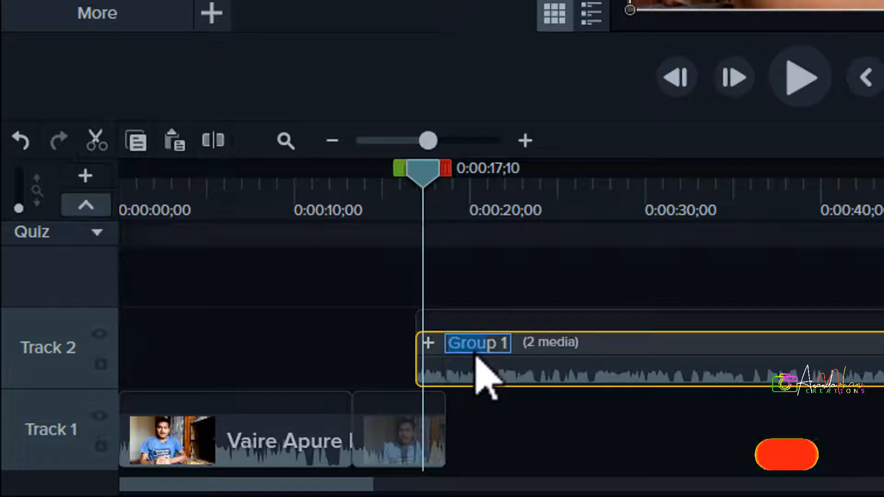
pyautogui.write('ffg')
pyautogui.press('BackSpace')
pyautogui.press('BackSpace')
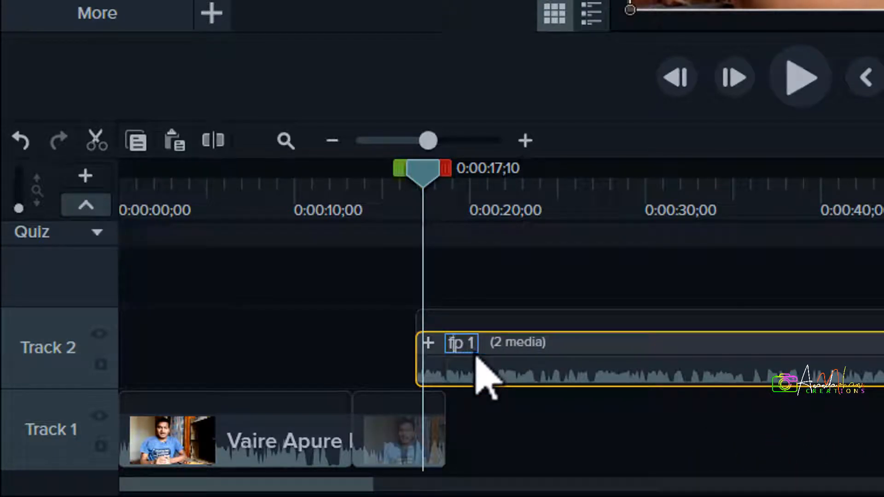
pyautogui.press('BackSpace')
pyautogui.press('Return')
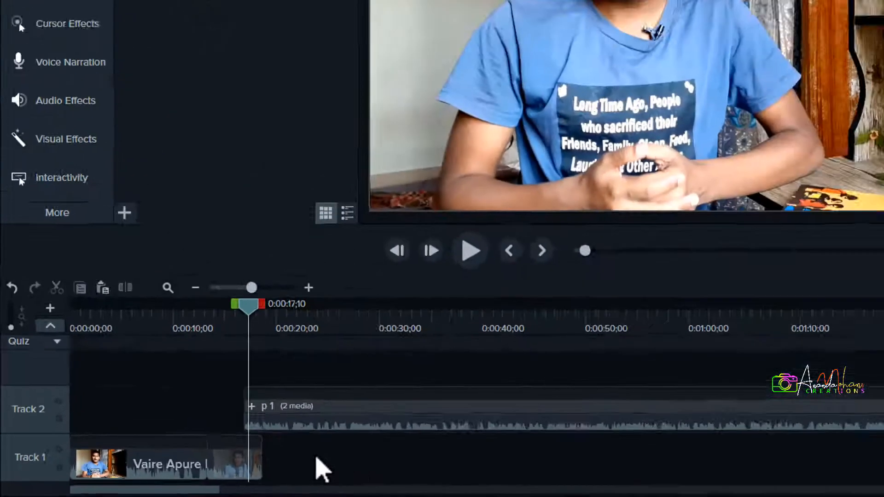
# Ungroup the "p 1" group on Track 2 into its separate clips and clear the selection
pyautogui.click(335, 425)
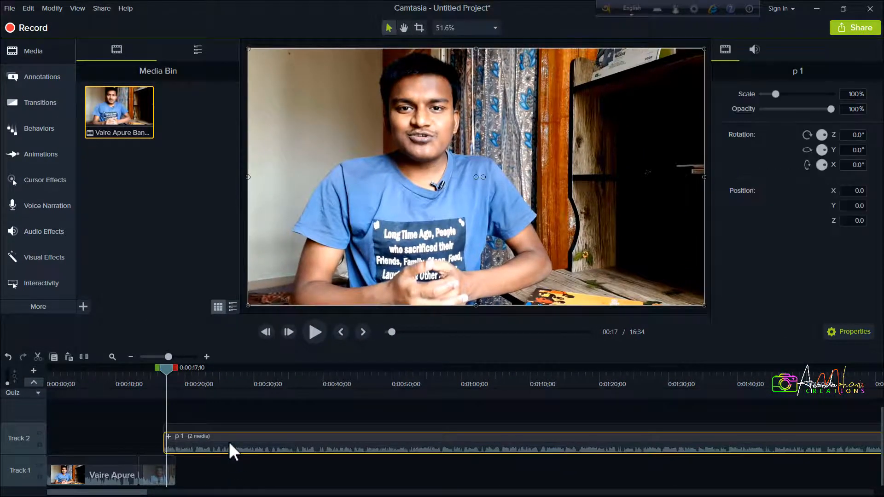
pyautogui.hotkey('ctrl', 'u')
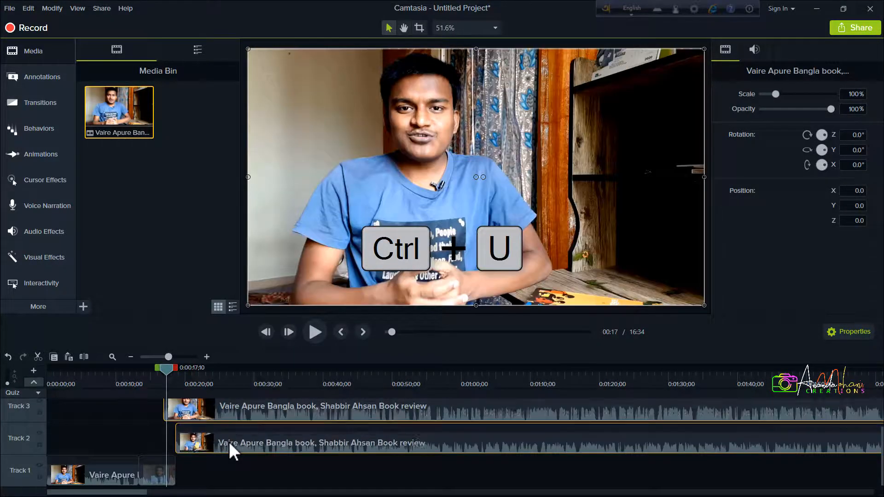
pyautogui.click(247, 468)
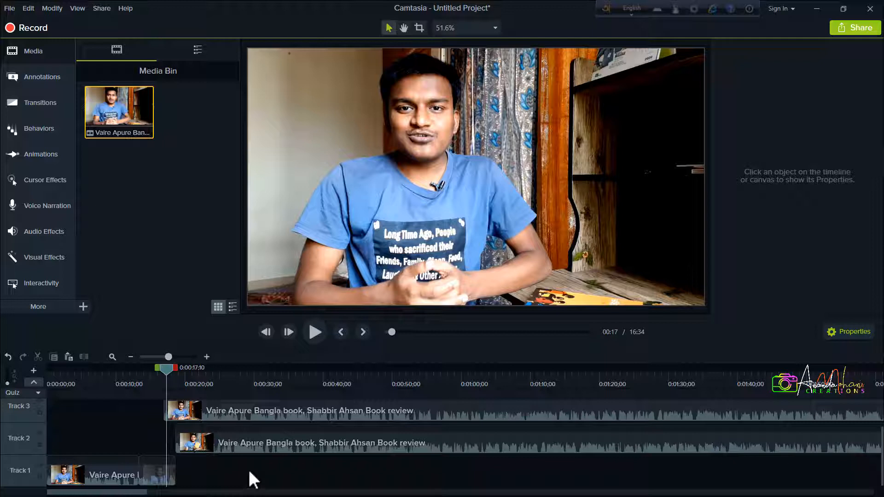
# Select all clips on every timeline track and look through the tracks to check the selection
pyautogui.scroll(3, 249, 472)
pyautogui.scroll(-3, 249, 472)
pyautogui.hotkey('ctrl', 'a')
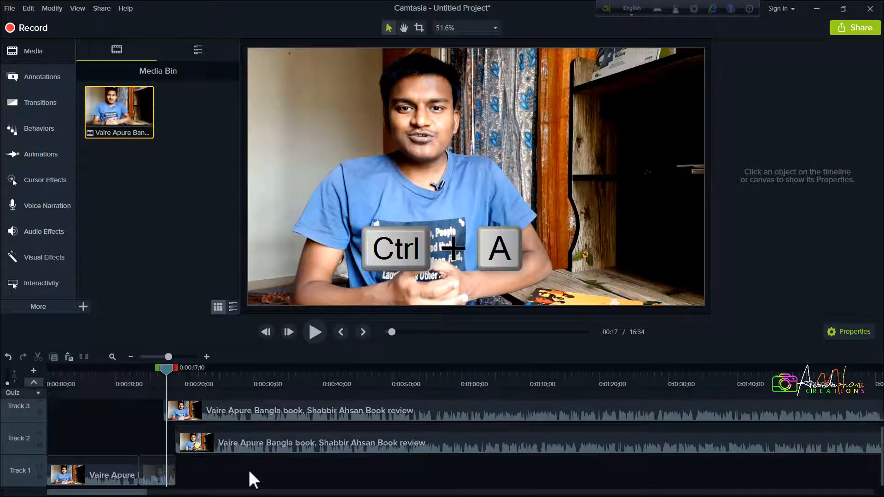
pyautogui.scroll(3, 249, 433)
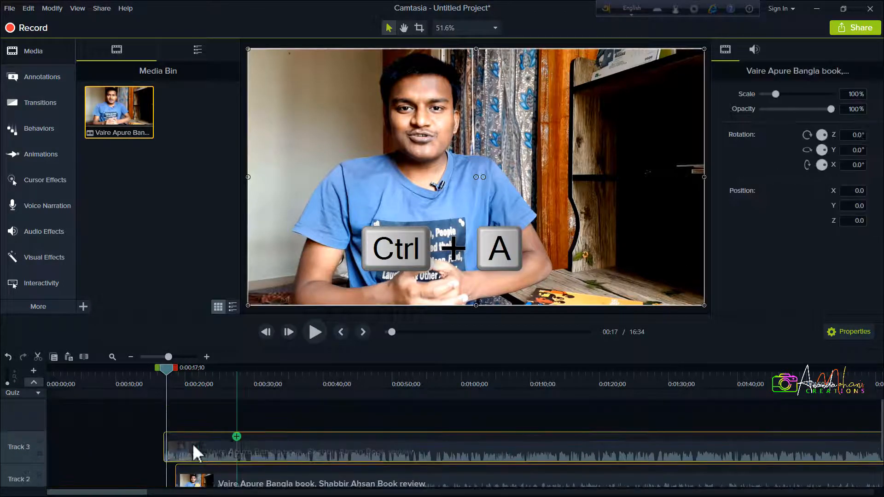
pyautogui.scroll(-3, 229, 447)
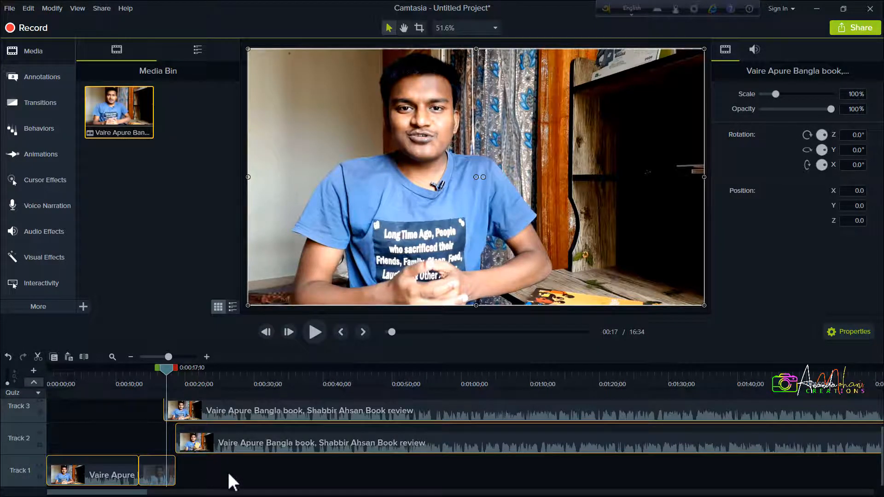
# Select the neighbouring clips around the playhead across the tracks and deselect all of them
pyautogui.click(210, 485)
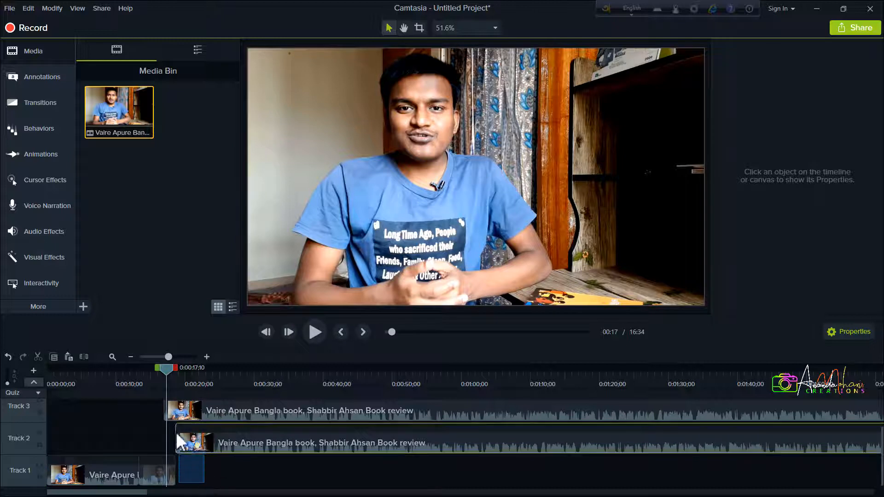
pyautogui.click(171, 418)
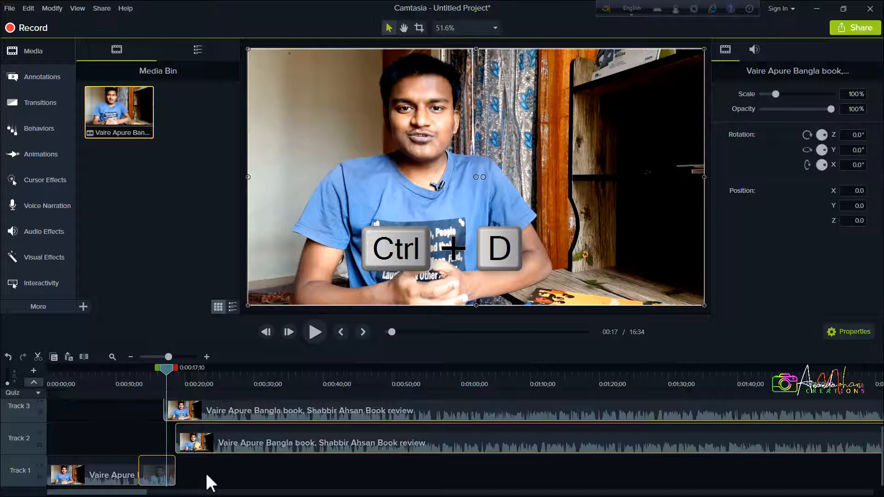
pyautogui.hotkey('ctrl', 'd')
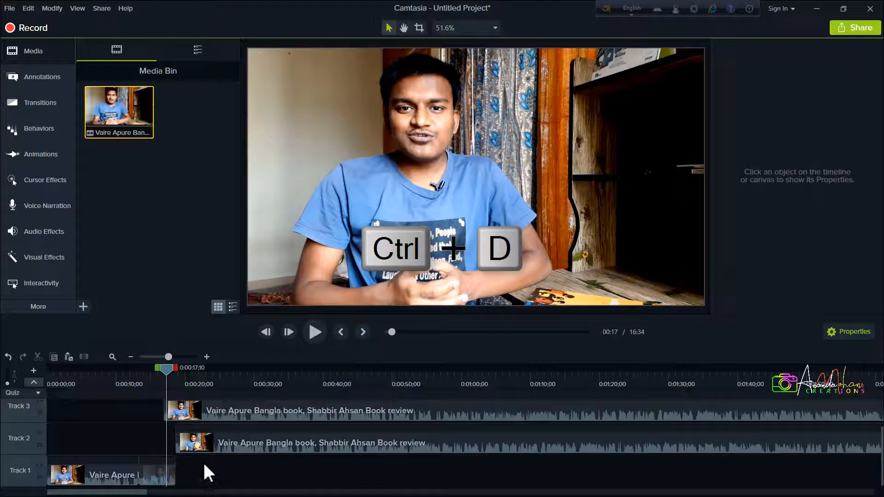
# Select both Track 1 clips and the Track 2 clip together as a multiple selection, and clear the selection
pyautogui.moveTo(230, 430); pyautogui.dragTo(229, 431)
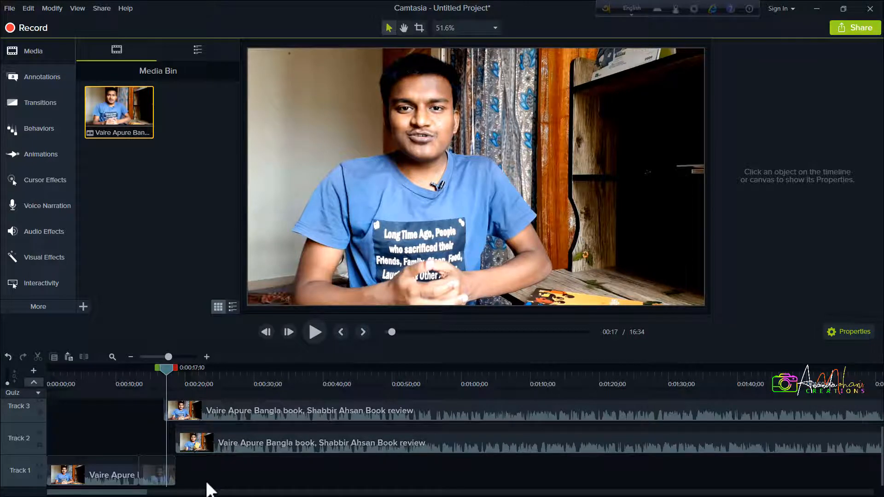
pyautogui.press('ctrl')
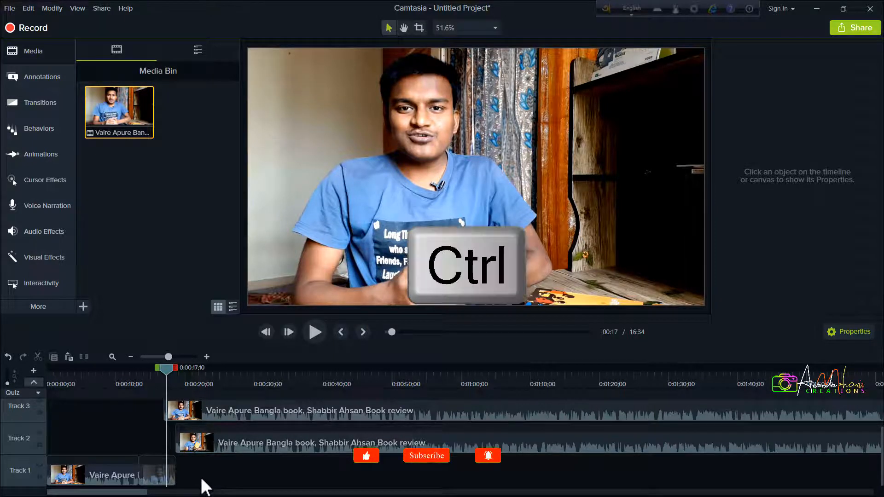
pyautogui.click(170, 471)
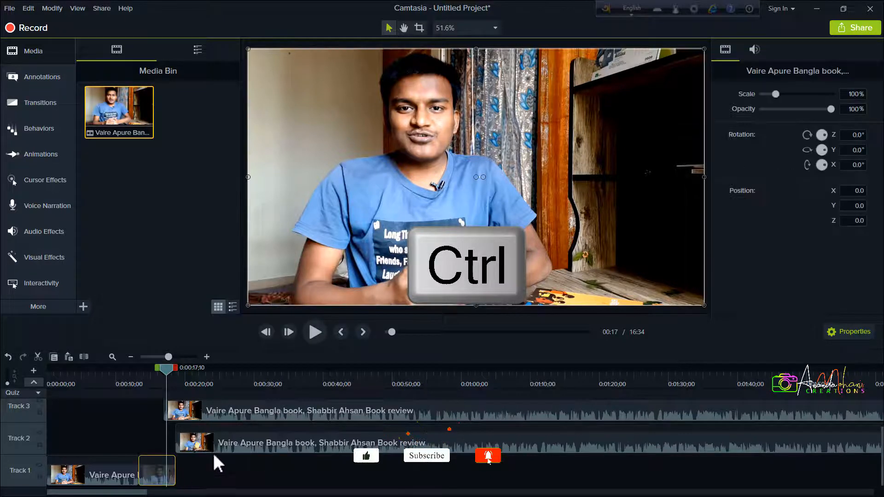
pyautogui.keyDown('ctrl'); pyautogui.click(238, 441); pyautogui.keyUp('ctrl')
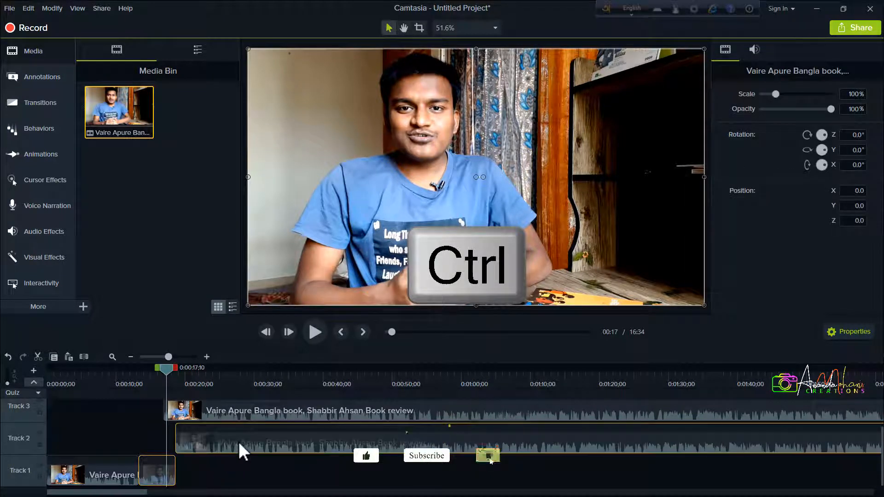
pyautogui.keyDown('ctrl'); pyautogui.click(117, 471); pyautogui.keyUp('ctrl')
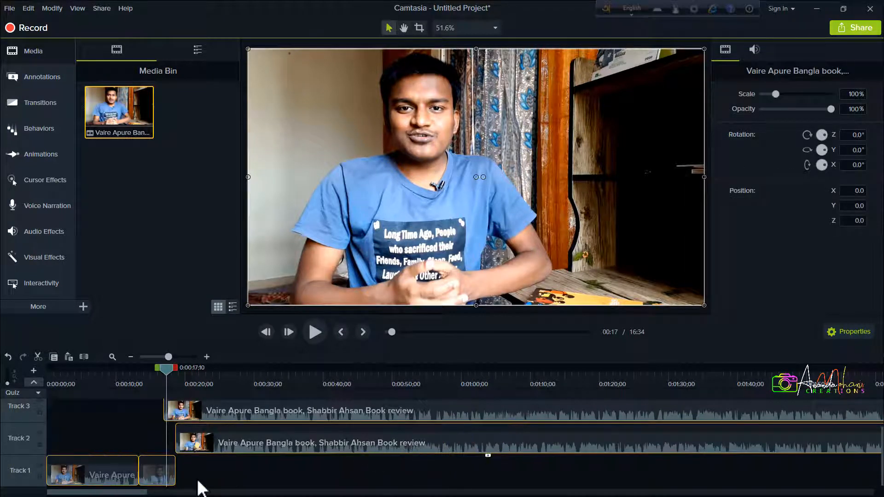
pyautogui.click(239, 480)
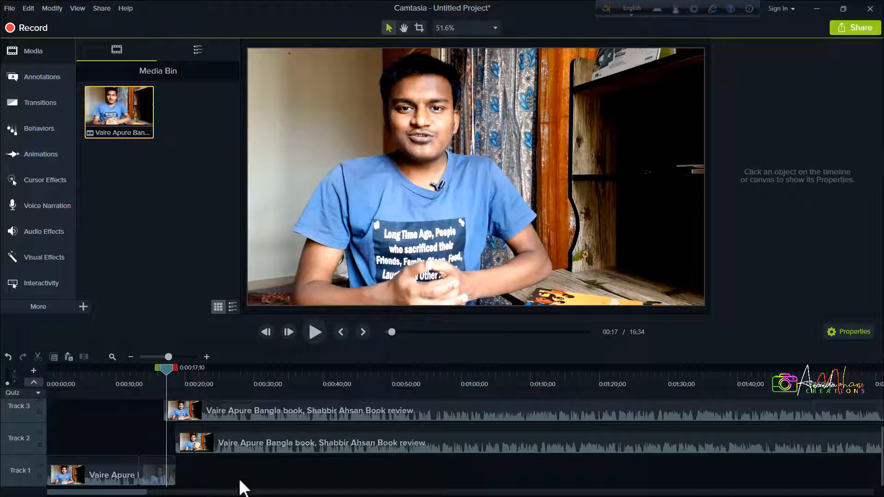
# Select the long clip on Track 2 on its own and deselect it again
pyautogui.click(266, 445)
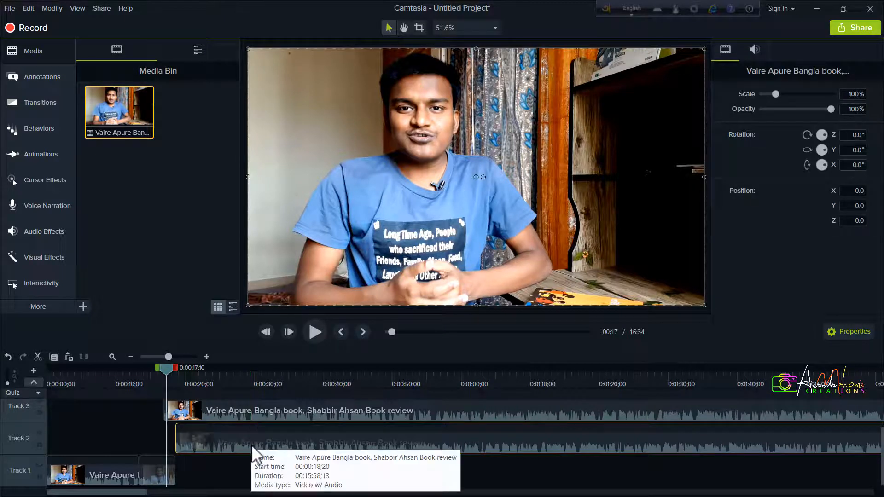
pyautogui.rightClick(196, 445)
pyautogui.click(259, 478)
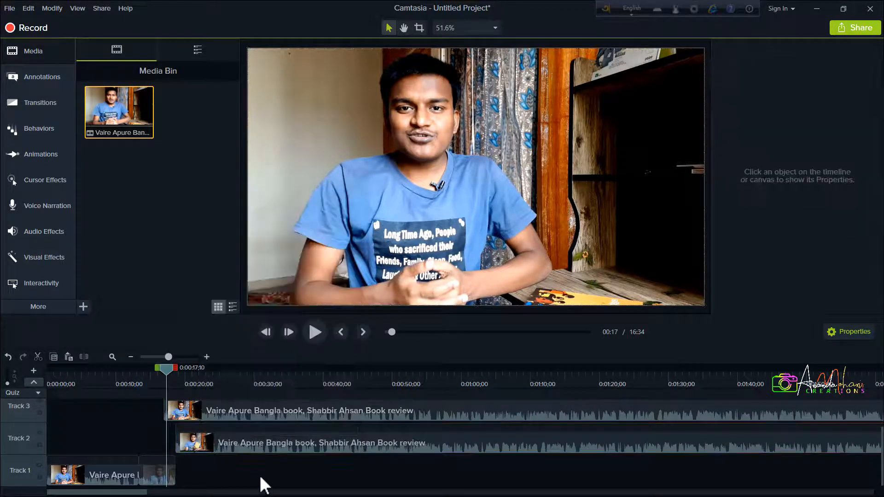
pyautogui.click(252, 444)
pyautogui.hotkey('ctrl', 'shift', 'a')
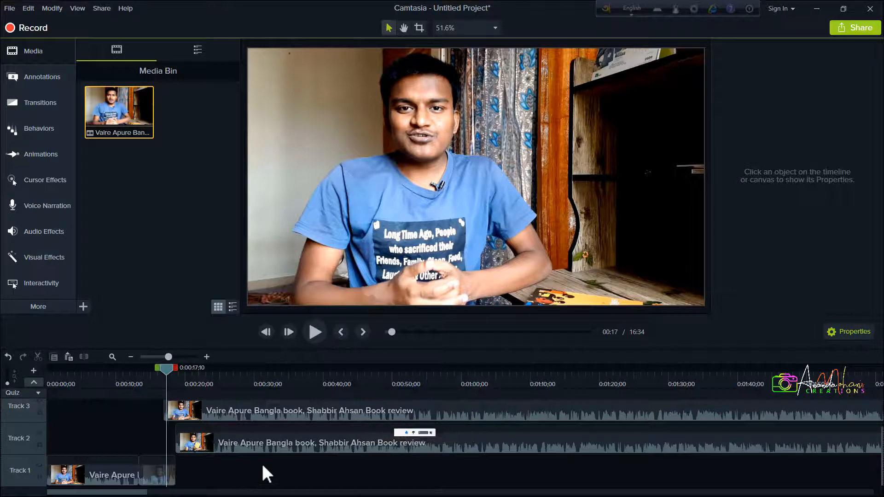
# With the Track 2 clip selected, hide and restore the Properties pane and the Media Bin
pyautogui.click(266, 449)
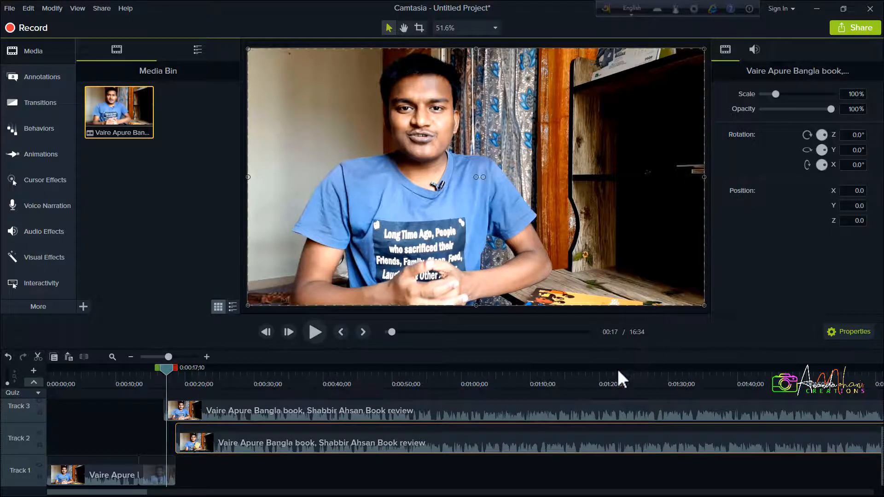
pyautogui.hotkey('ctrl', '2')
pyautogui.hotkey('ctrl', '2')
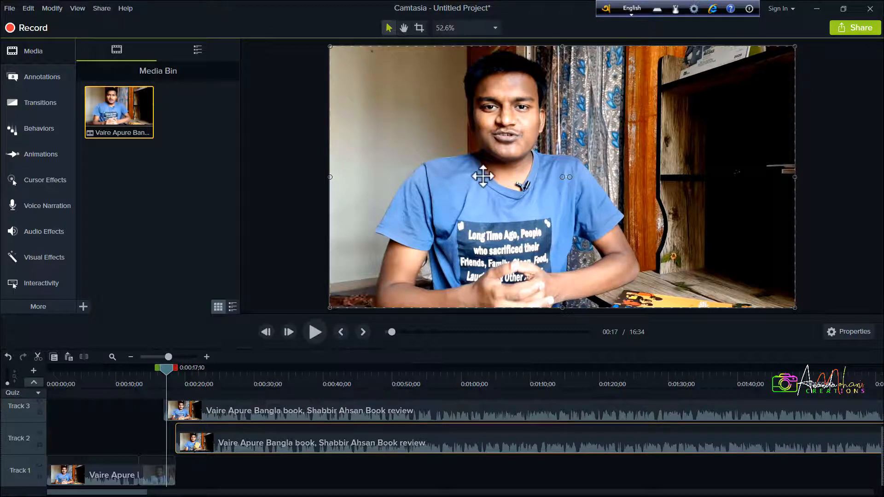
pyautogui.hotkey('ctrl', '1')
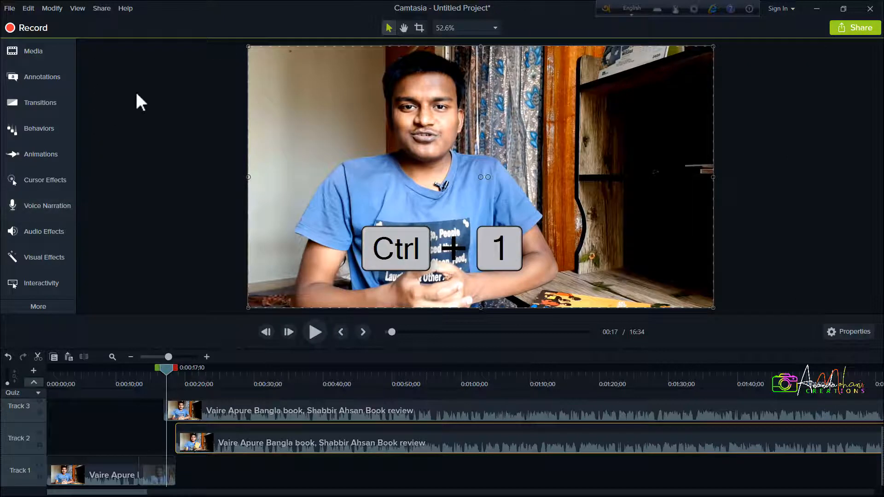
pyautogui.hotkey('ctrl', '1')
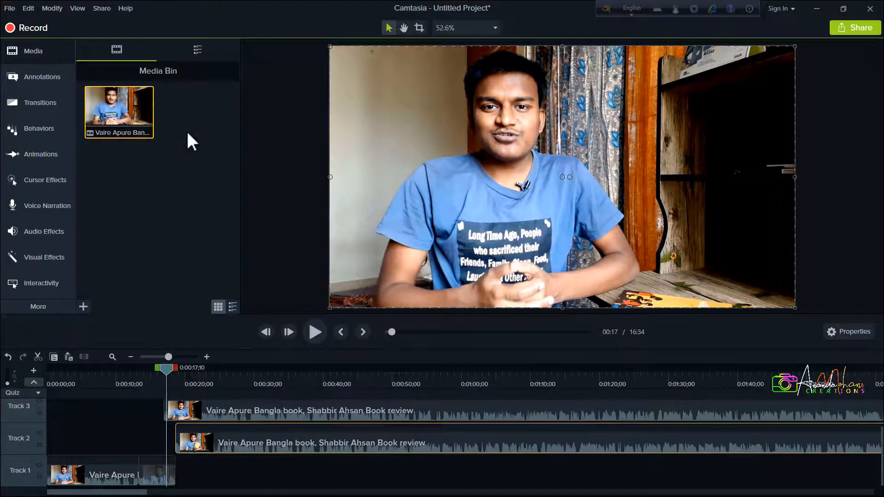
pyautogui.hotkey('ctrl', '2')
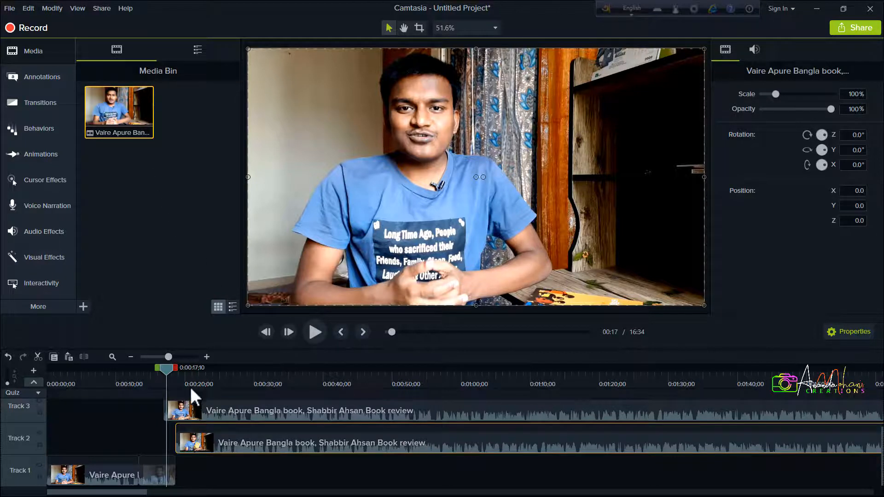
# Clear the clip selection and hide the quiz track above the timeline tracks
pyautogui.click(144, 410)
pyautogui.scroll(2, 145, 410)
pyautogui.hotkey('ctrl', 'm')
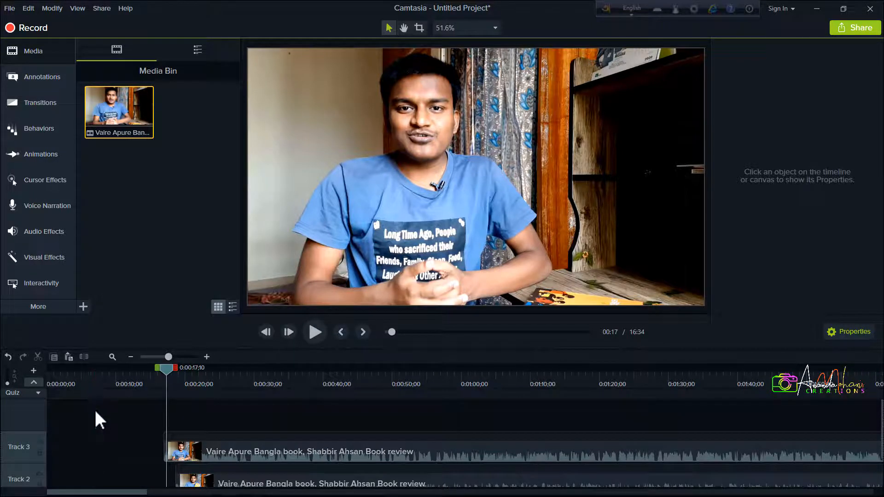
pyautogui.hotkey('ctrl', 'q')
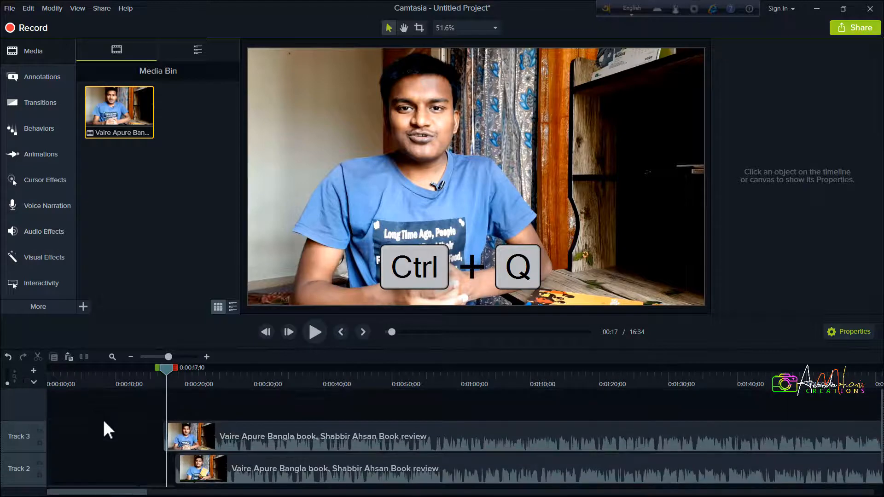
pyautogui.scroll(2, 170, 457)
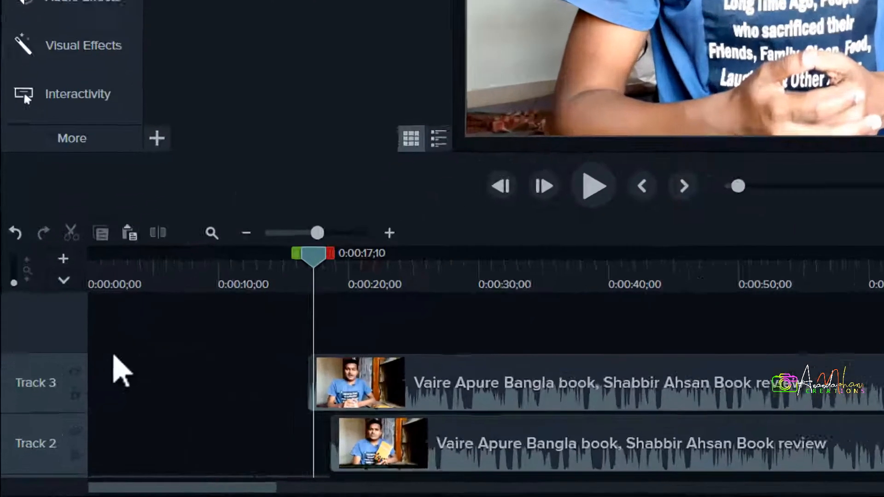
pyautogui.scroll(-1, 114, 355)
pyautogui.scroll(1, 105, 353)
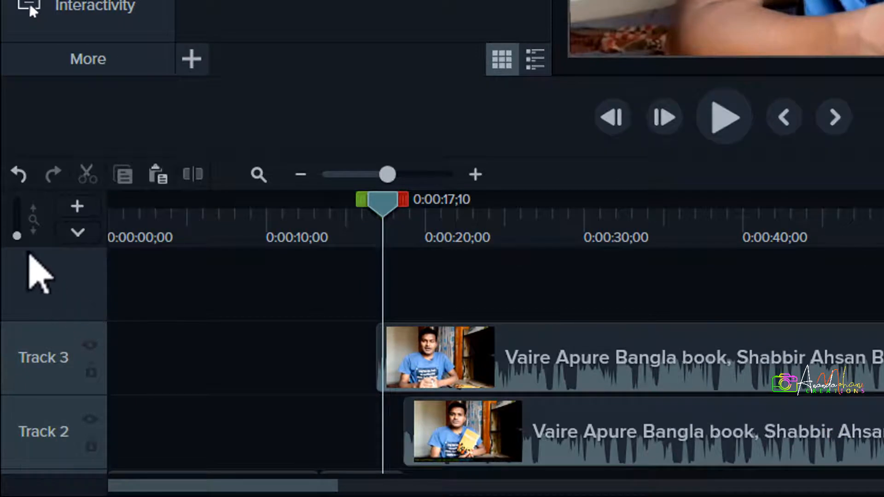
pyautogui.moveTo(18, 234); pyautogui.dragTo(39, 247)
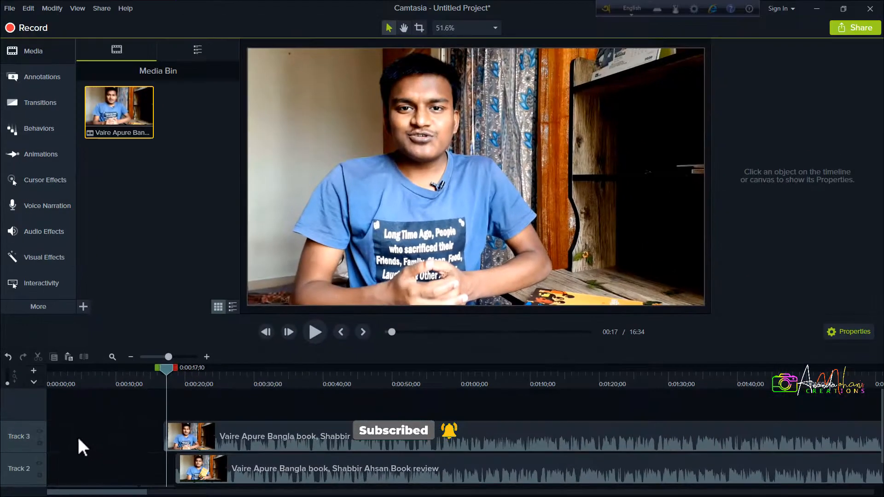
# Show the quiz track above the timeline tracks and add a timeline quiz at 0:00:14;12
pyautogui.scroll(-1, 49, 407)
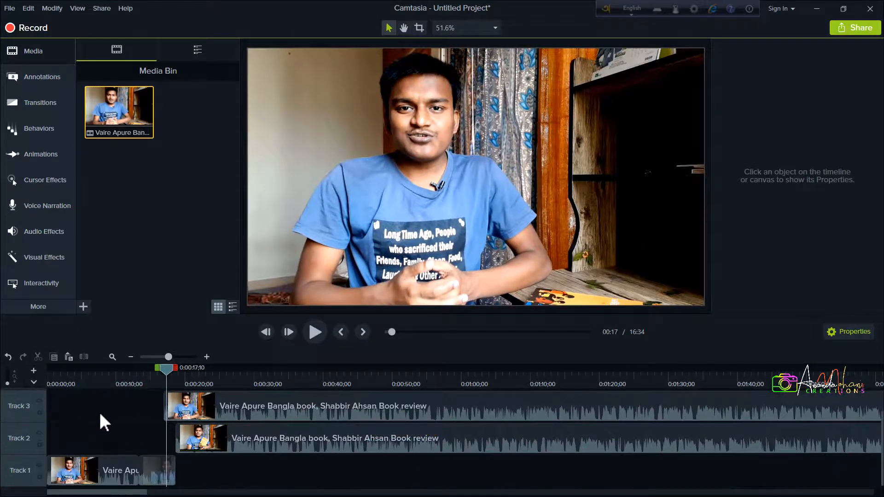
pyautogui.click(33, 382)
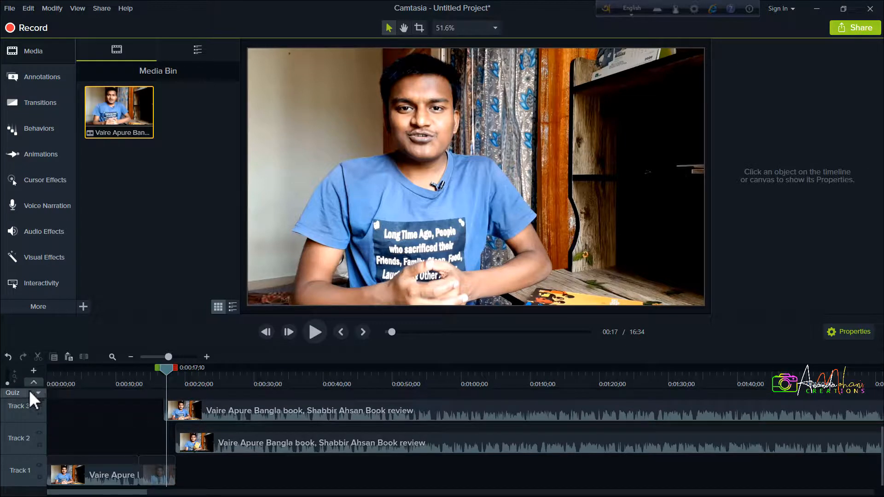
pyautogui.click(147, 394)
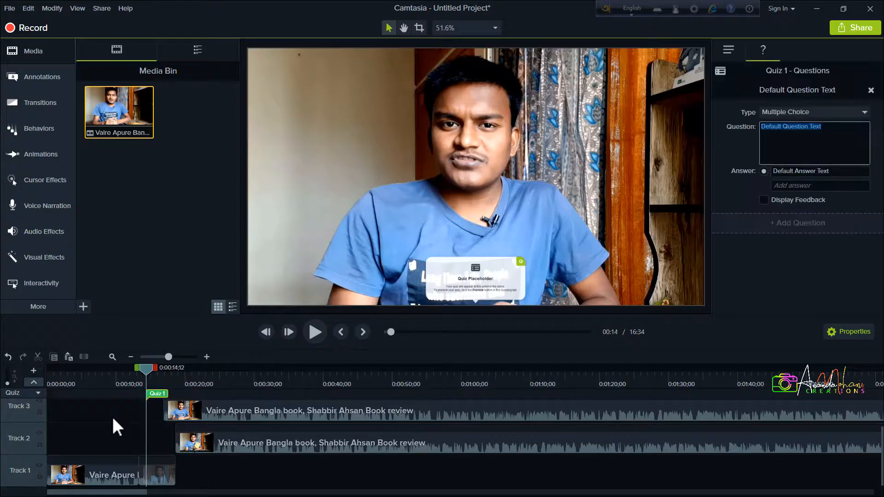